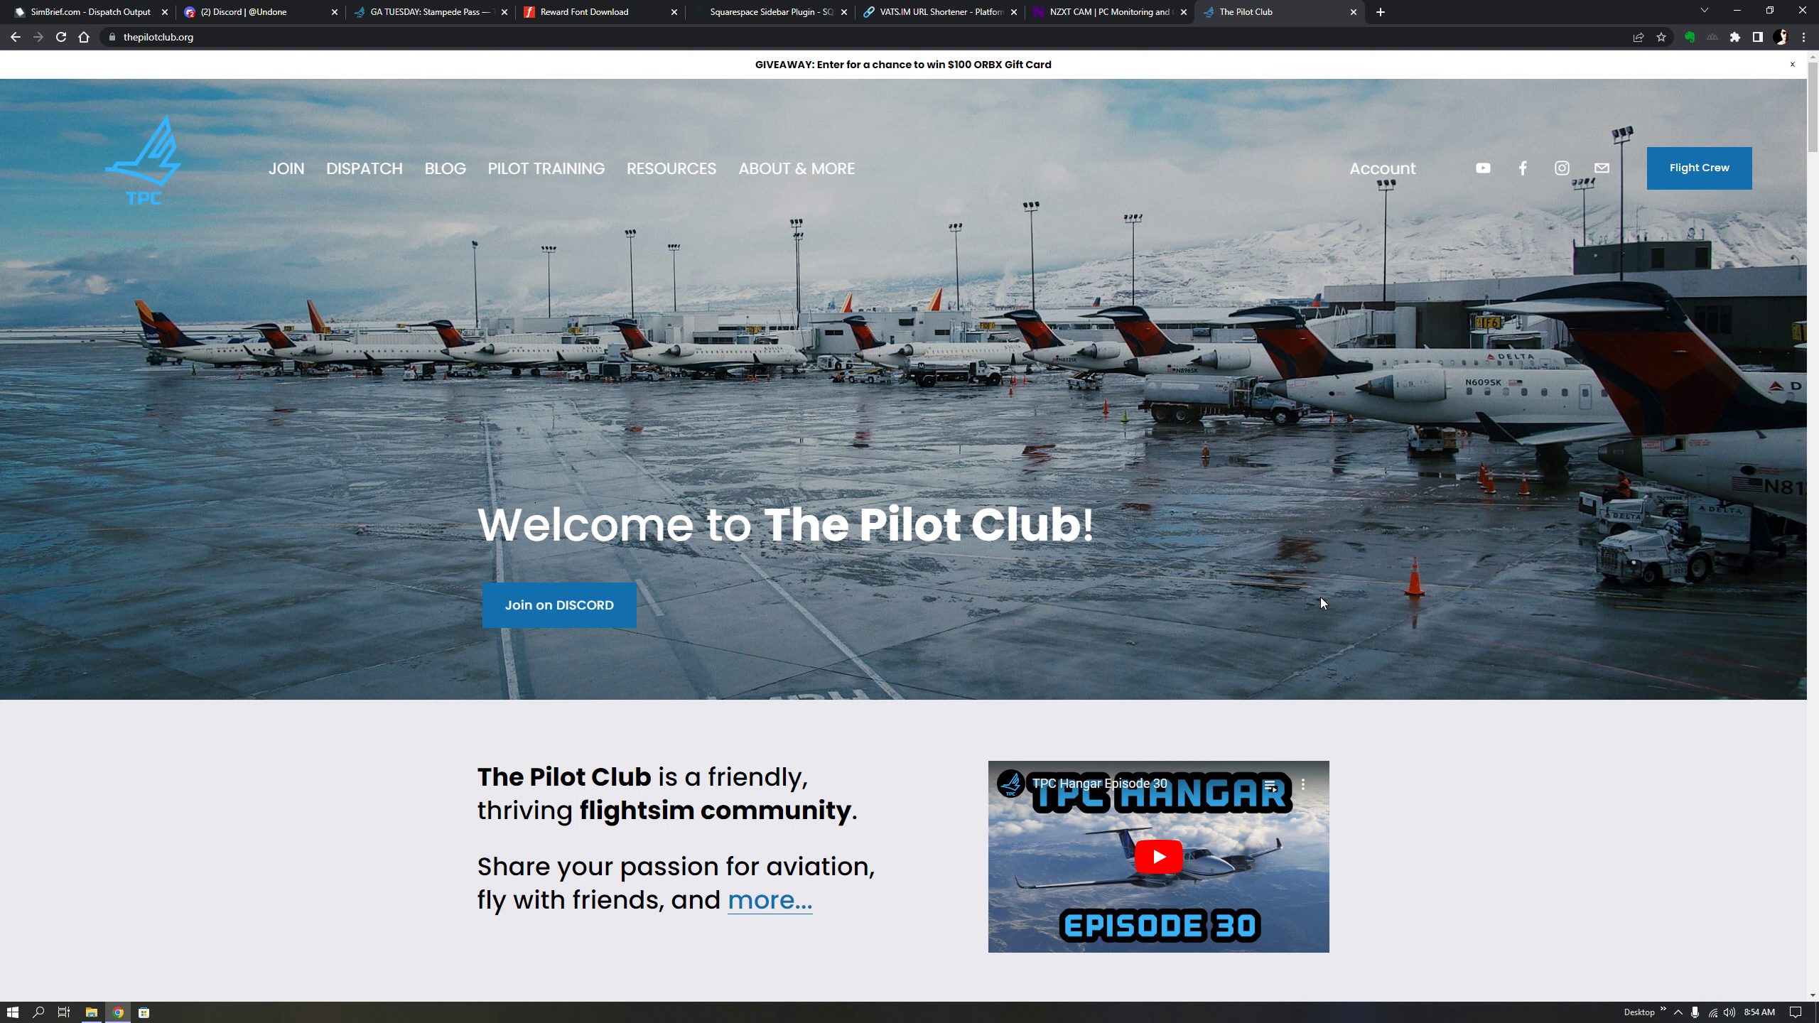
- Go to The Pilot Club's Liveries page and open the Fenix Airbus A320-200 (4K version) livery
mouse_move(792, 174)
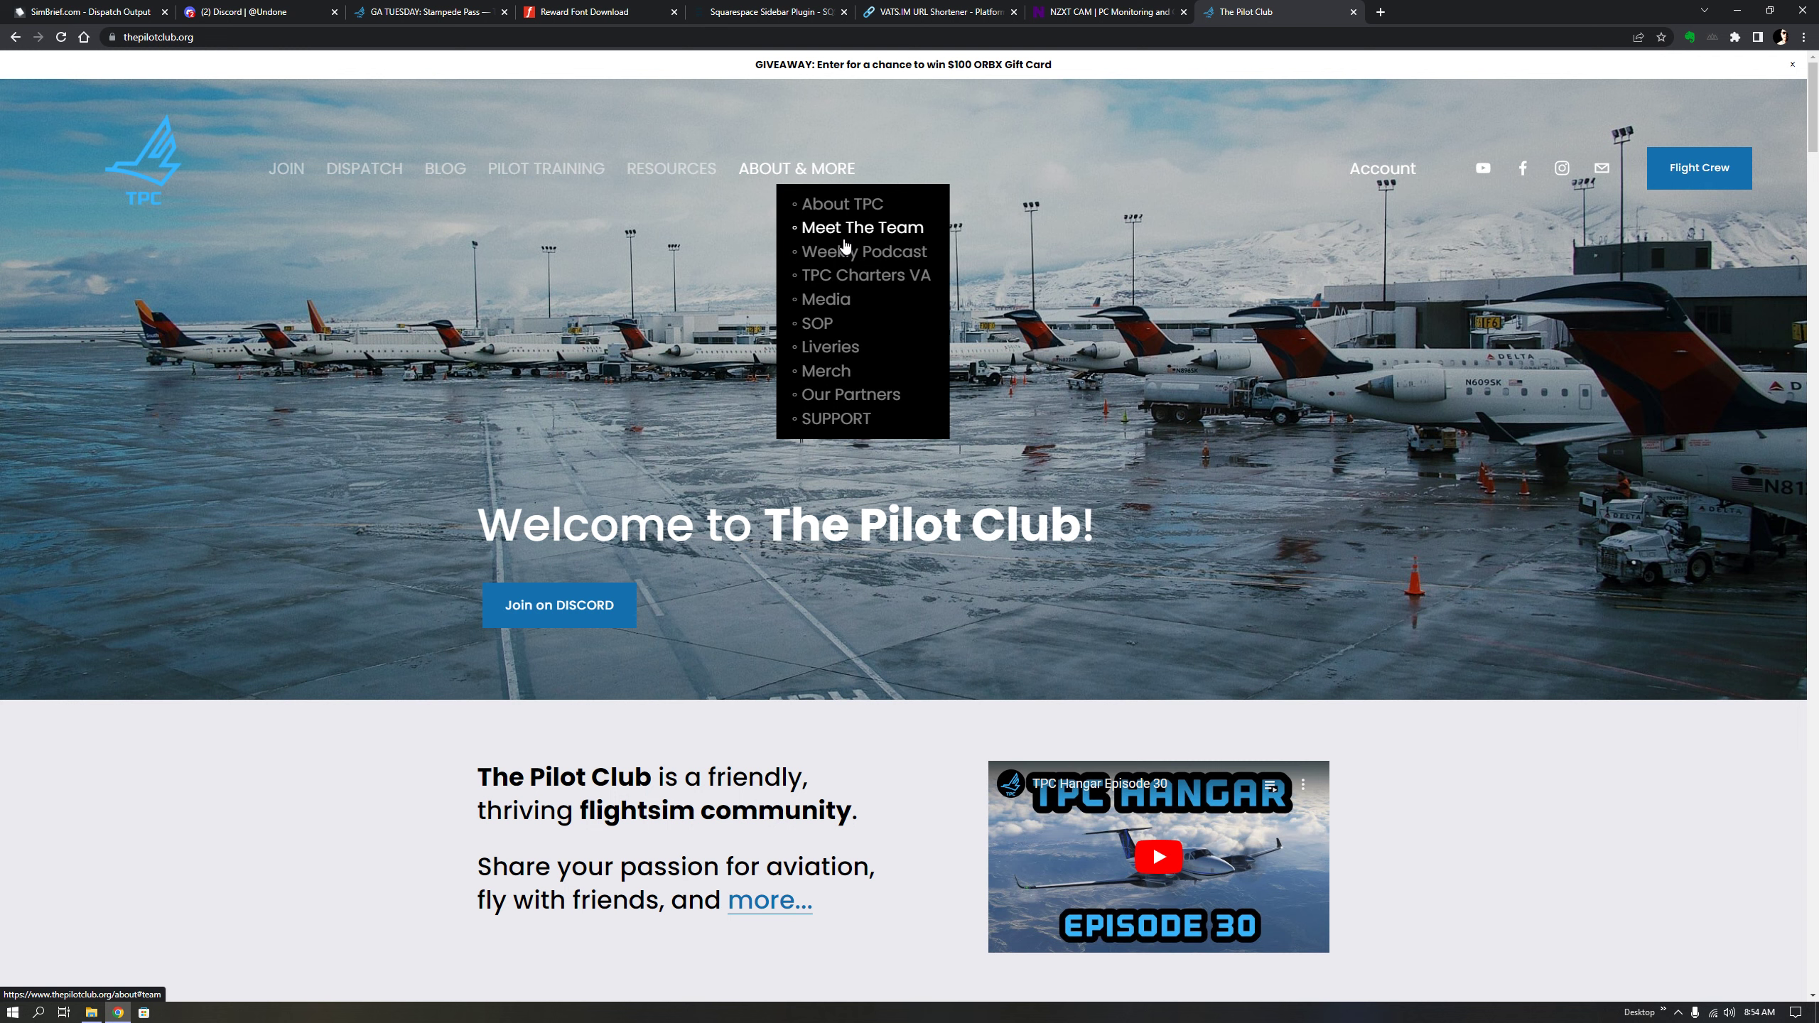
click(827, 349)
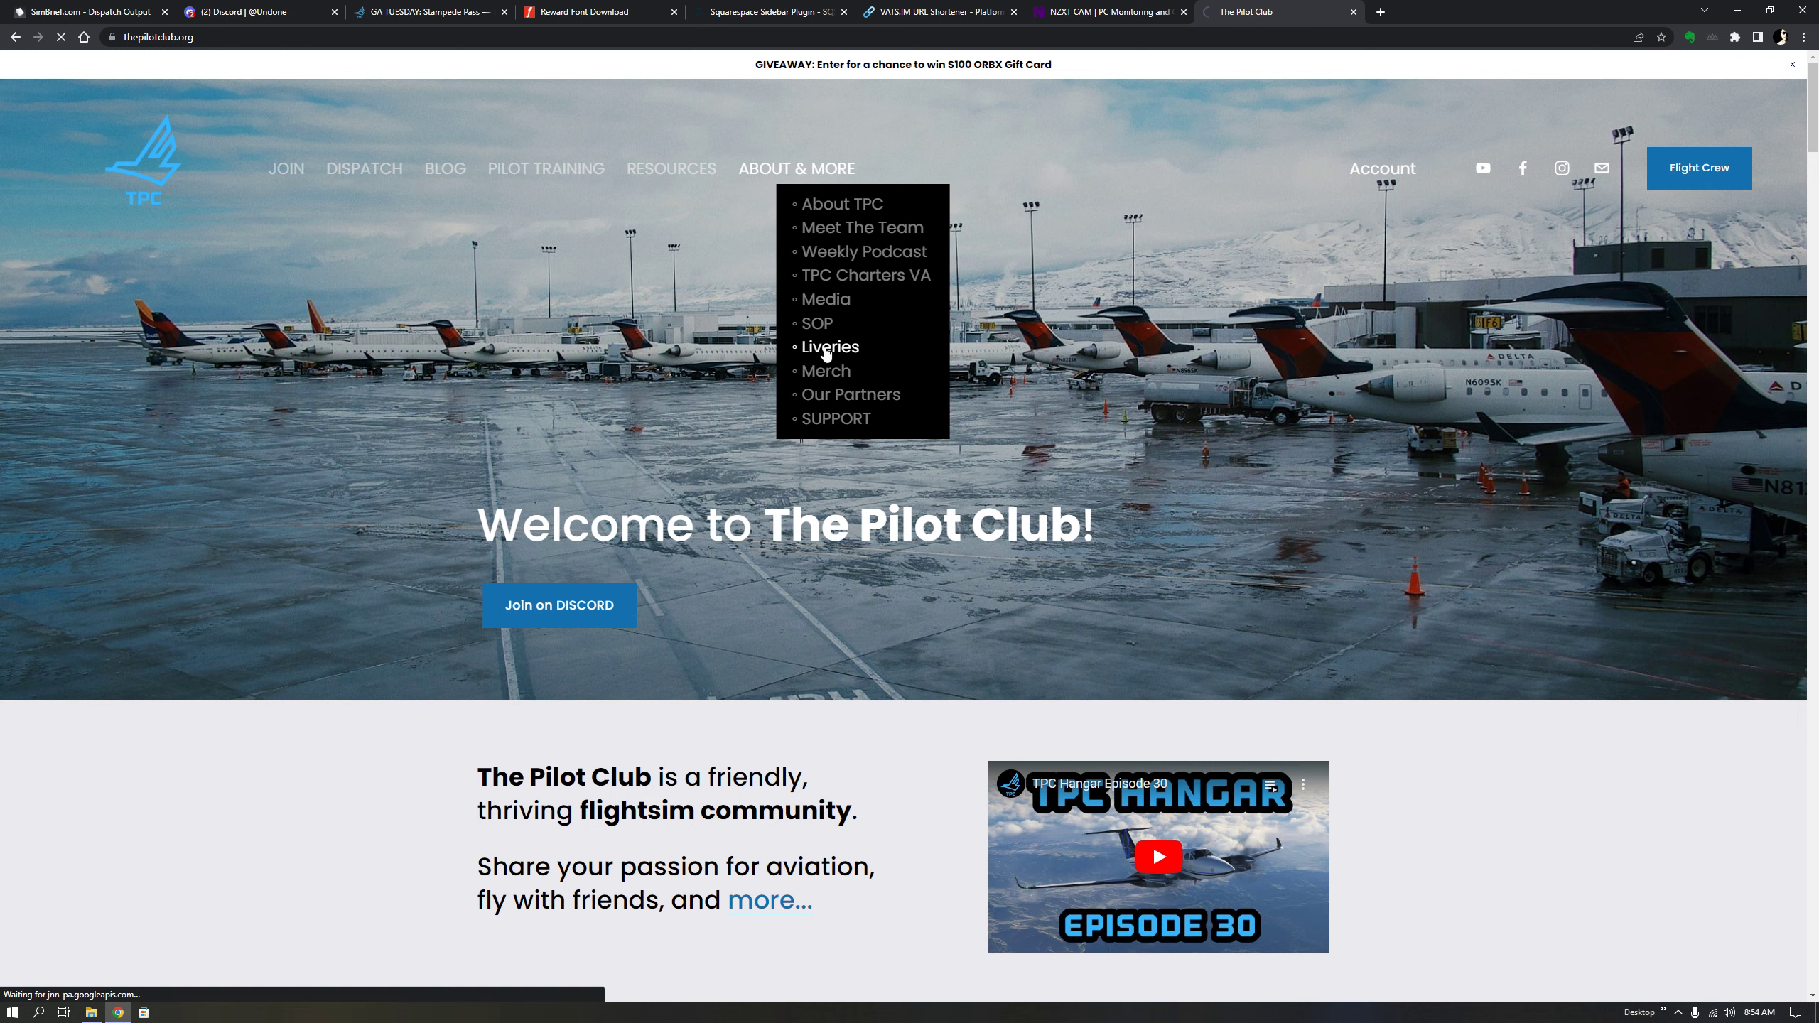
scroll(1074, 623, down, 6)
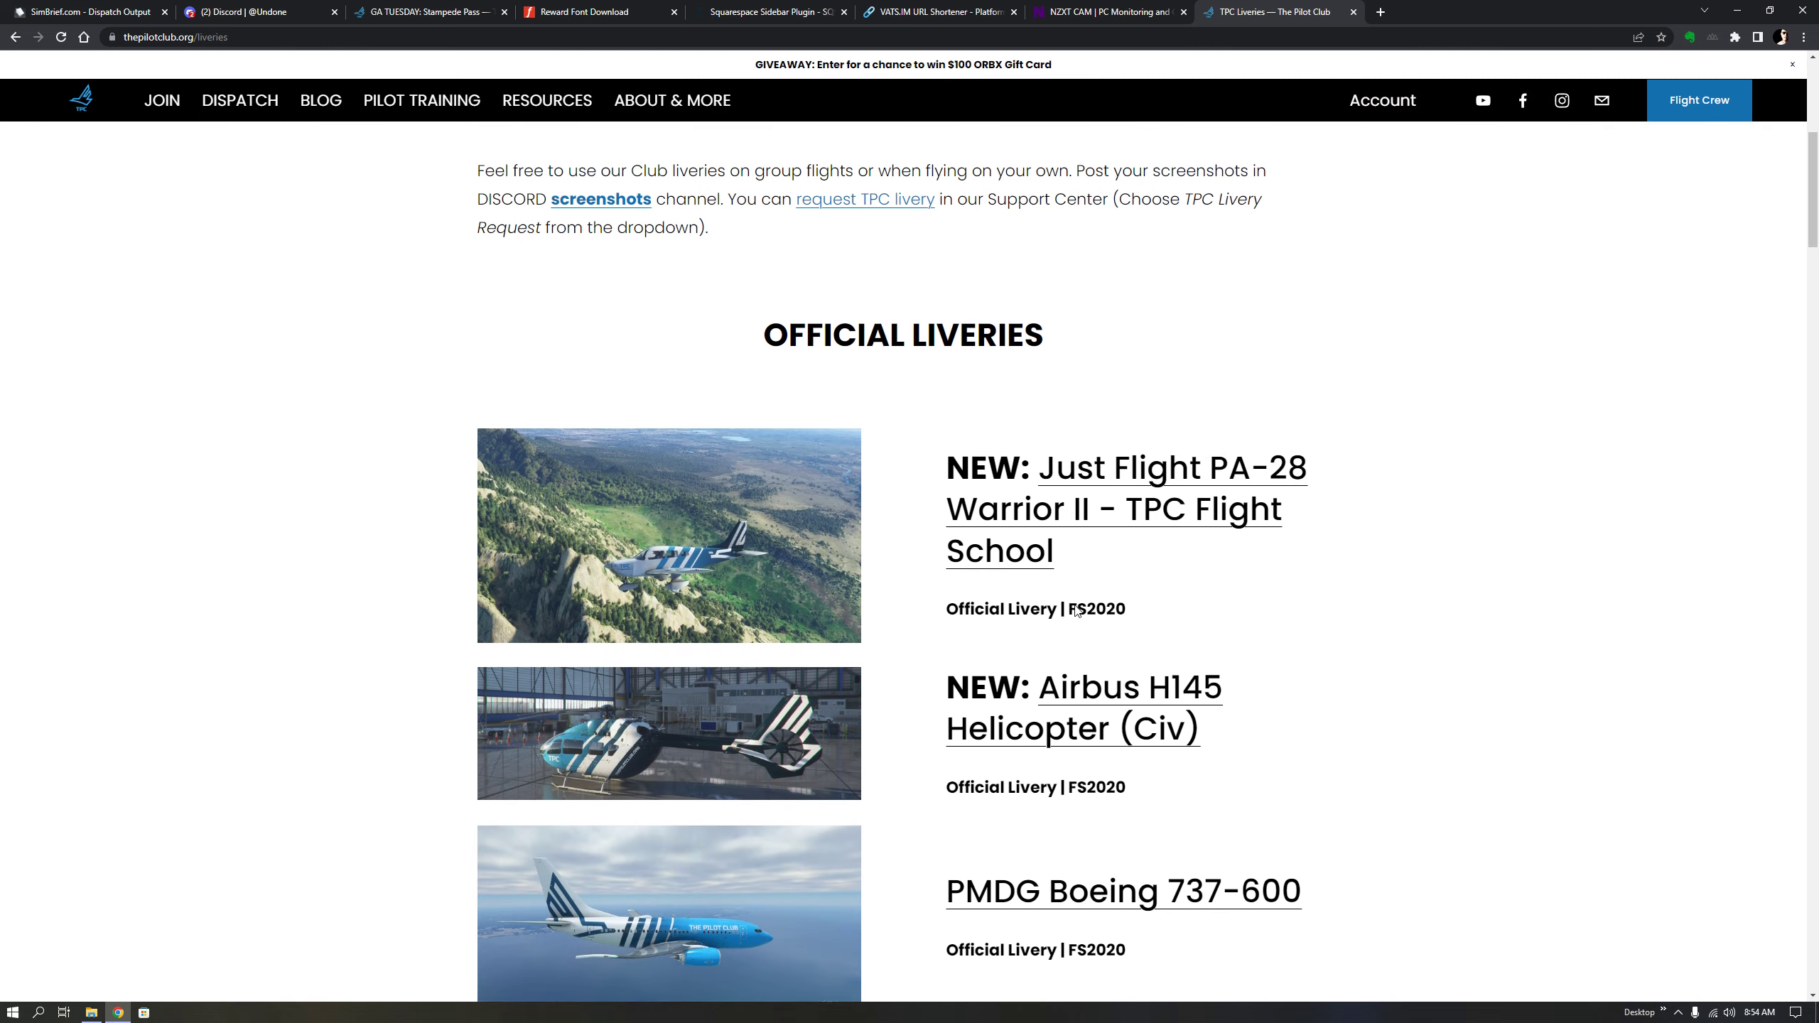
scroll(1074, 608, down, 10)
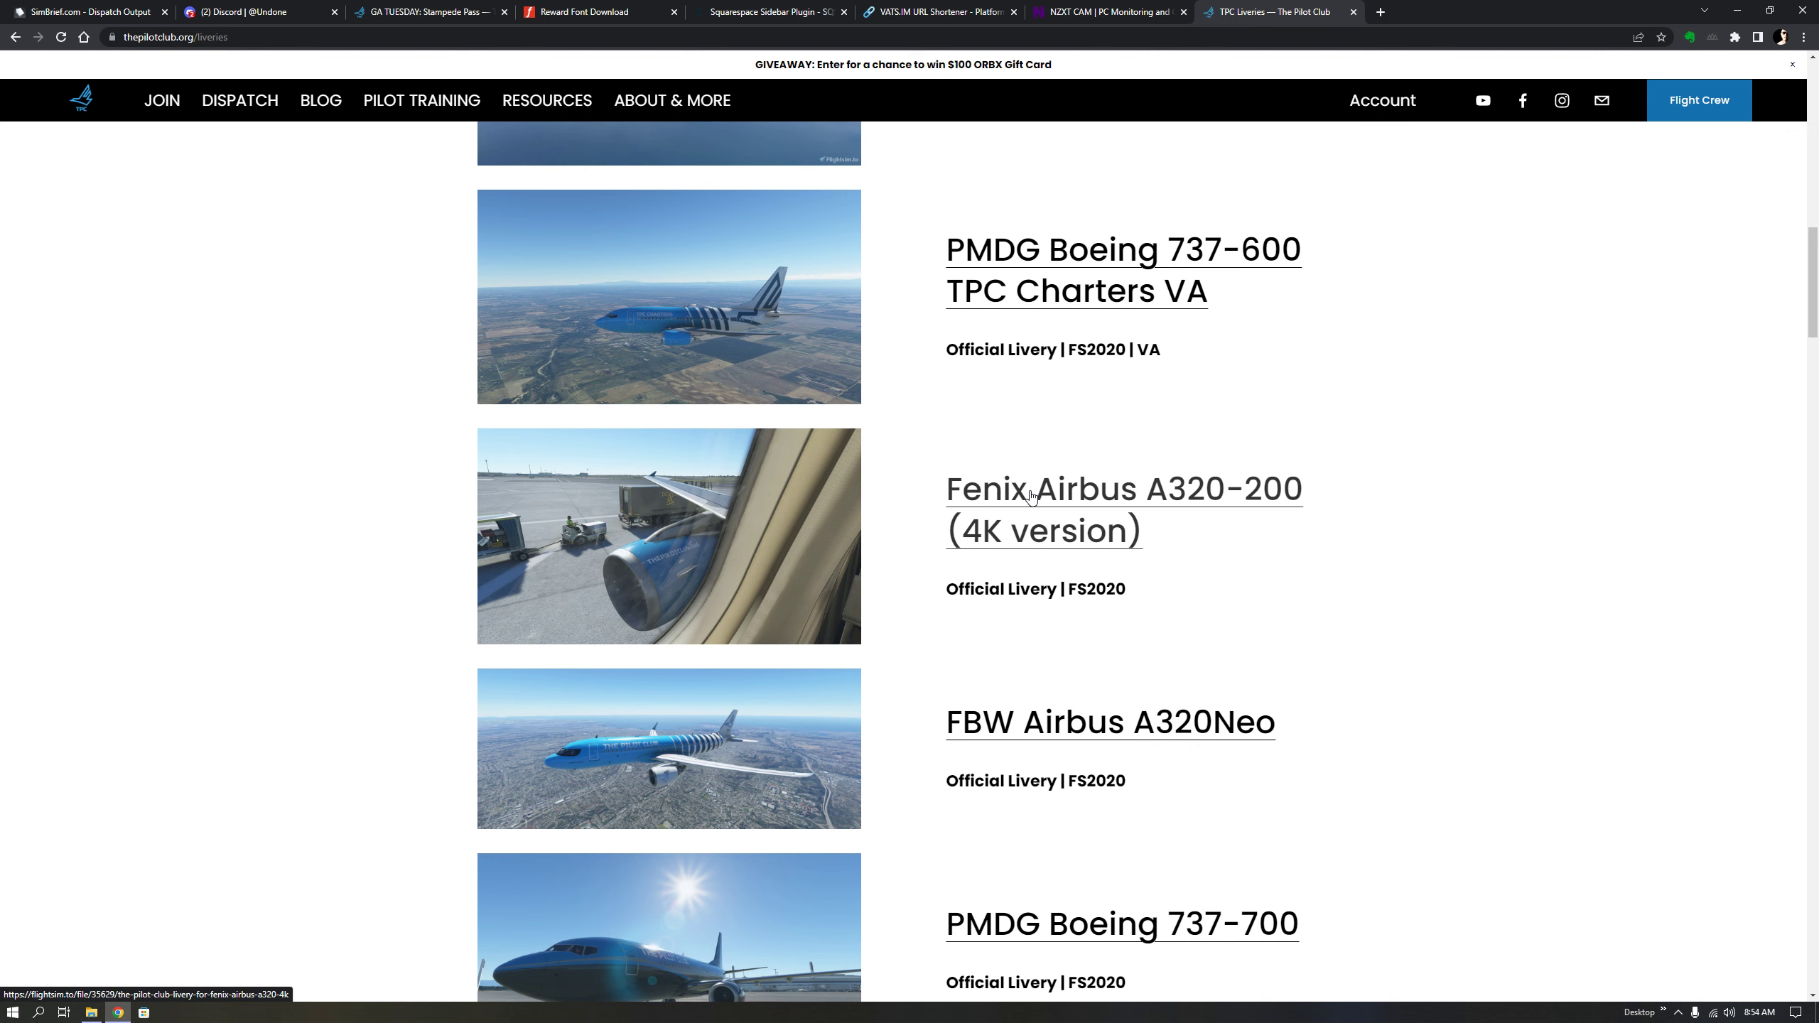
click(1144, 495)
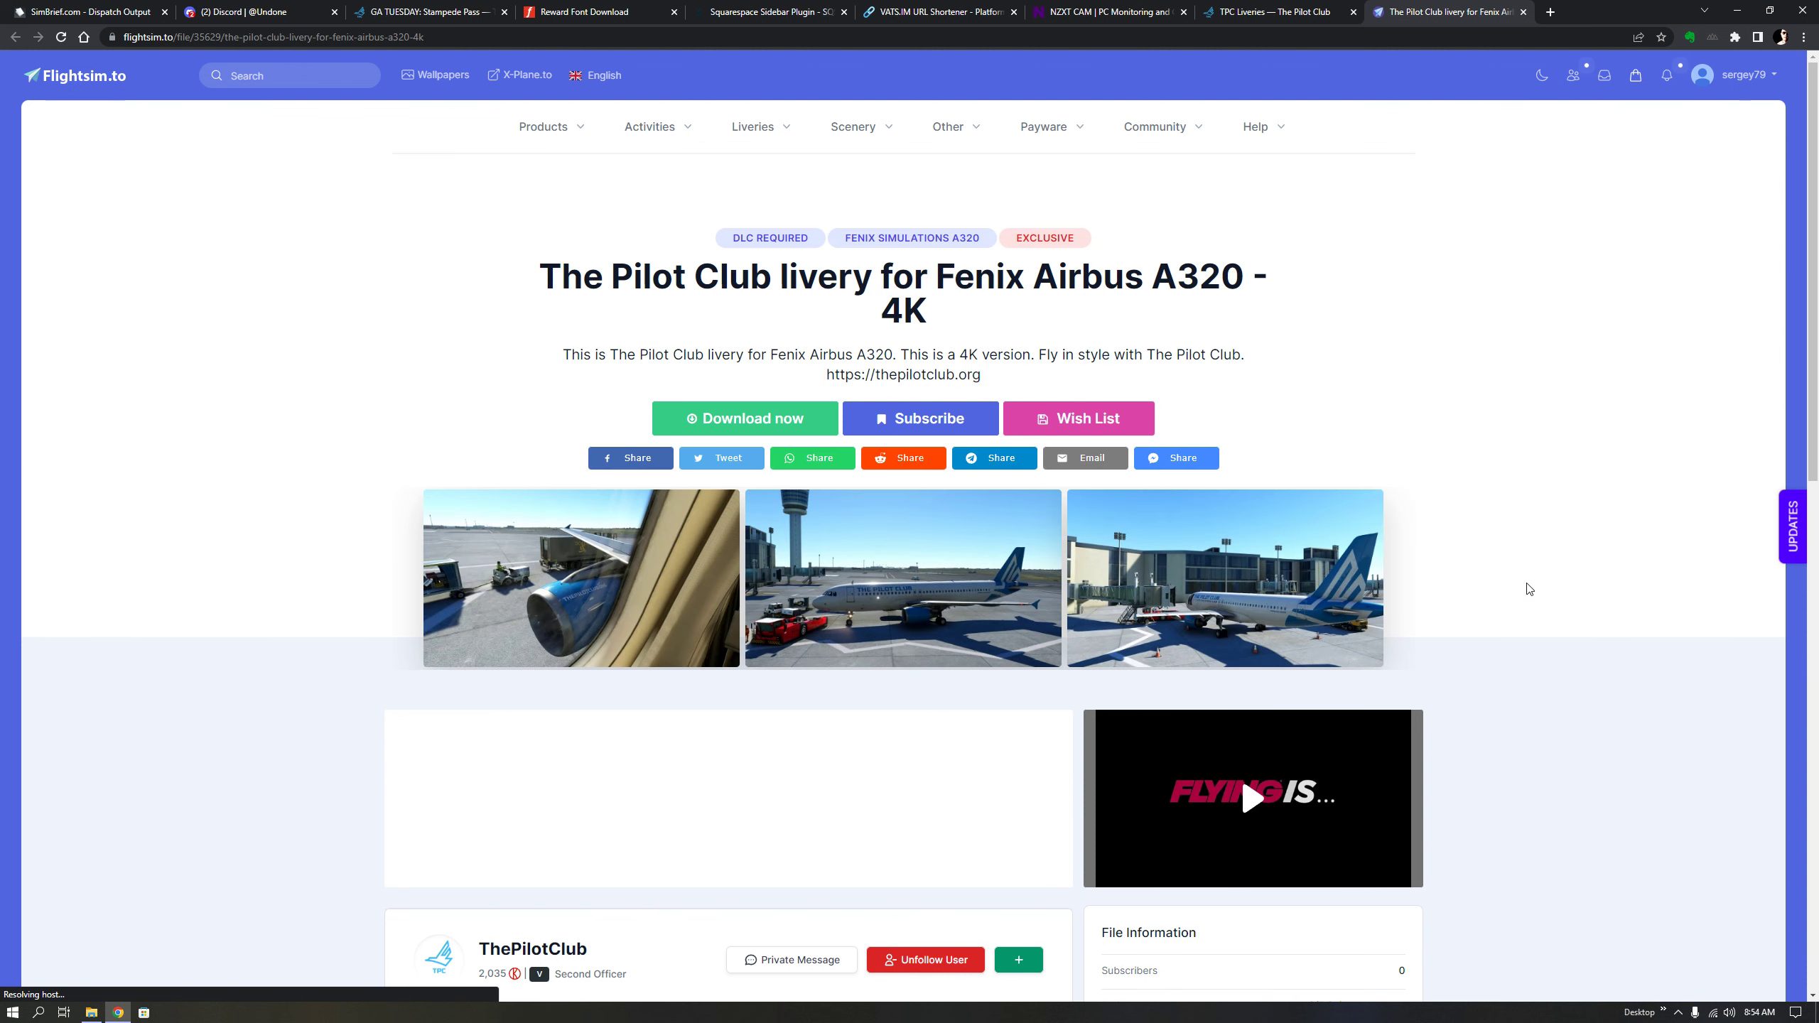
- Download the Fenix A320 4K livery archive and show the downloaded file in its folder
click(734, 424)
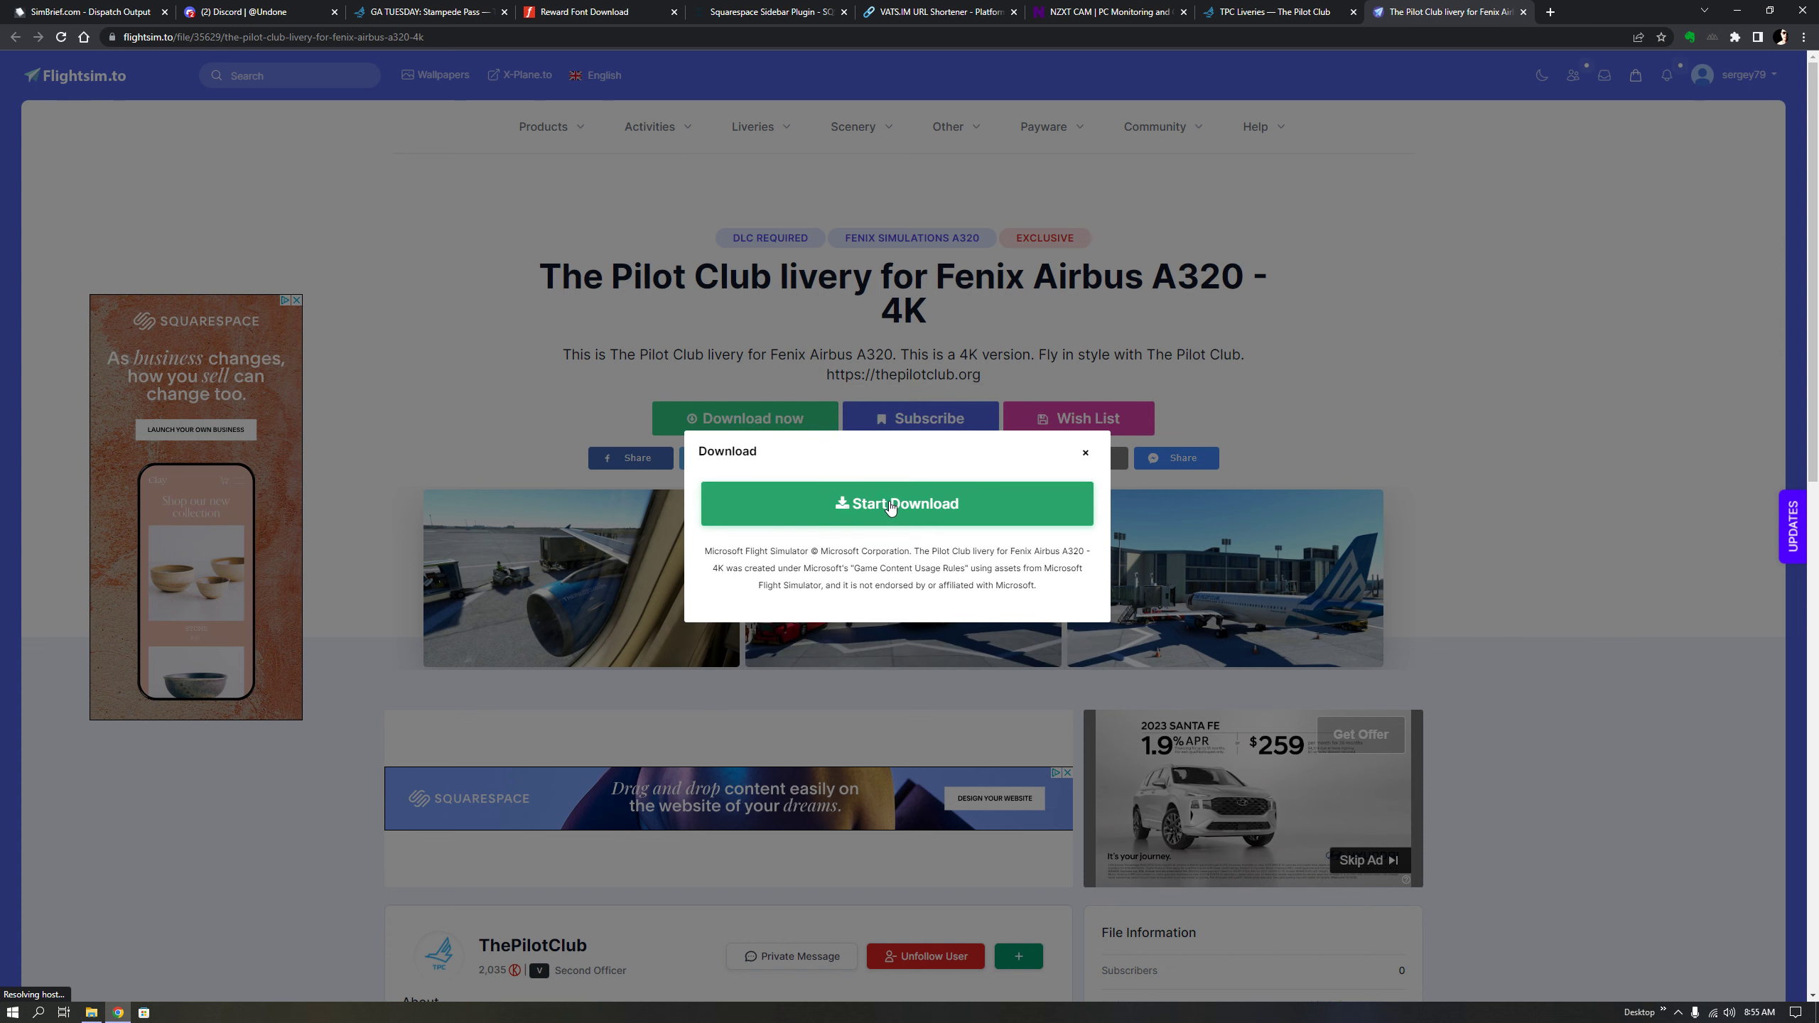
click(890, 505)
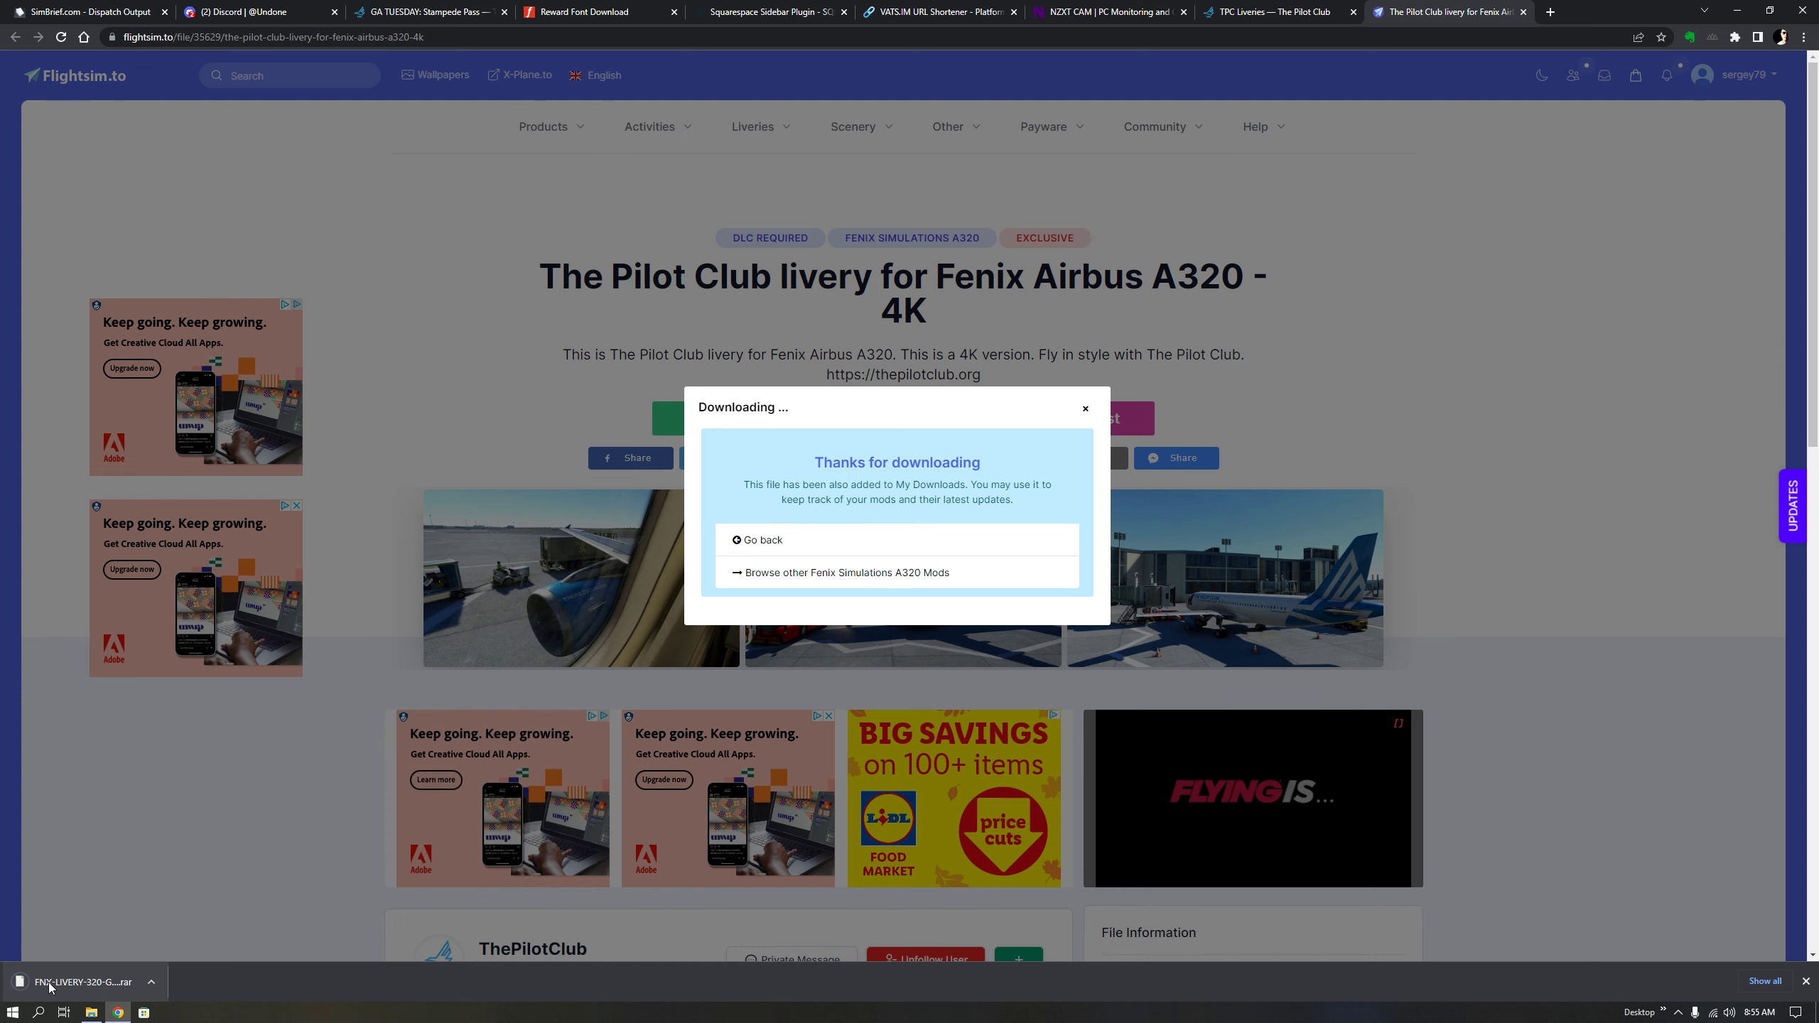
click(152, 983)
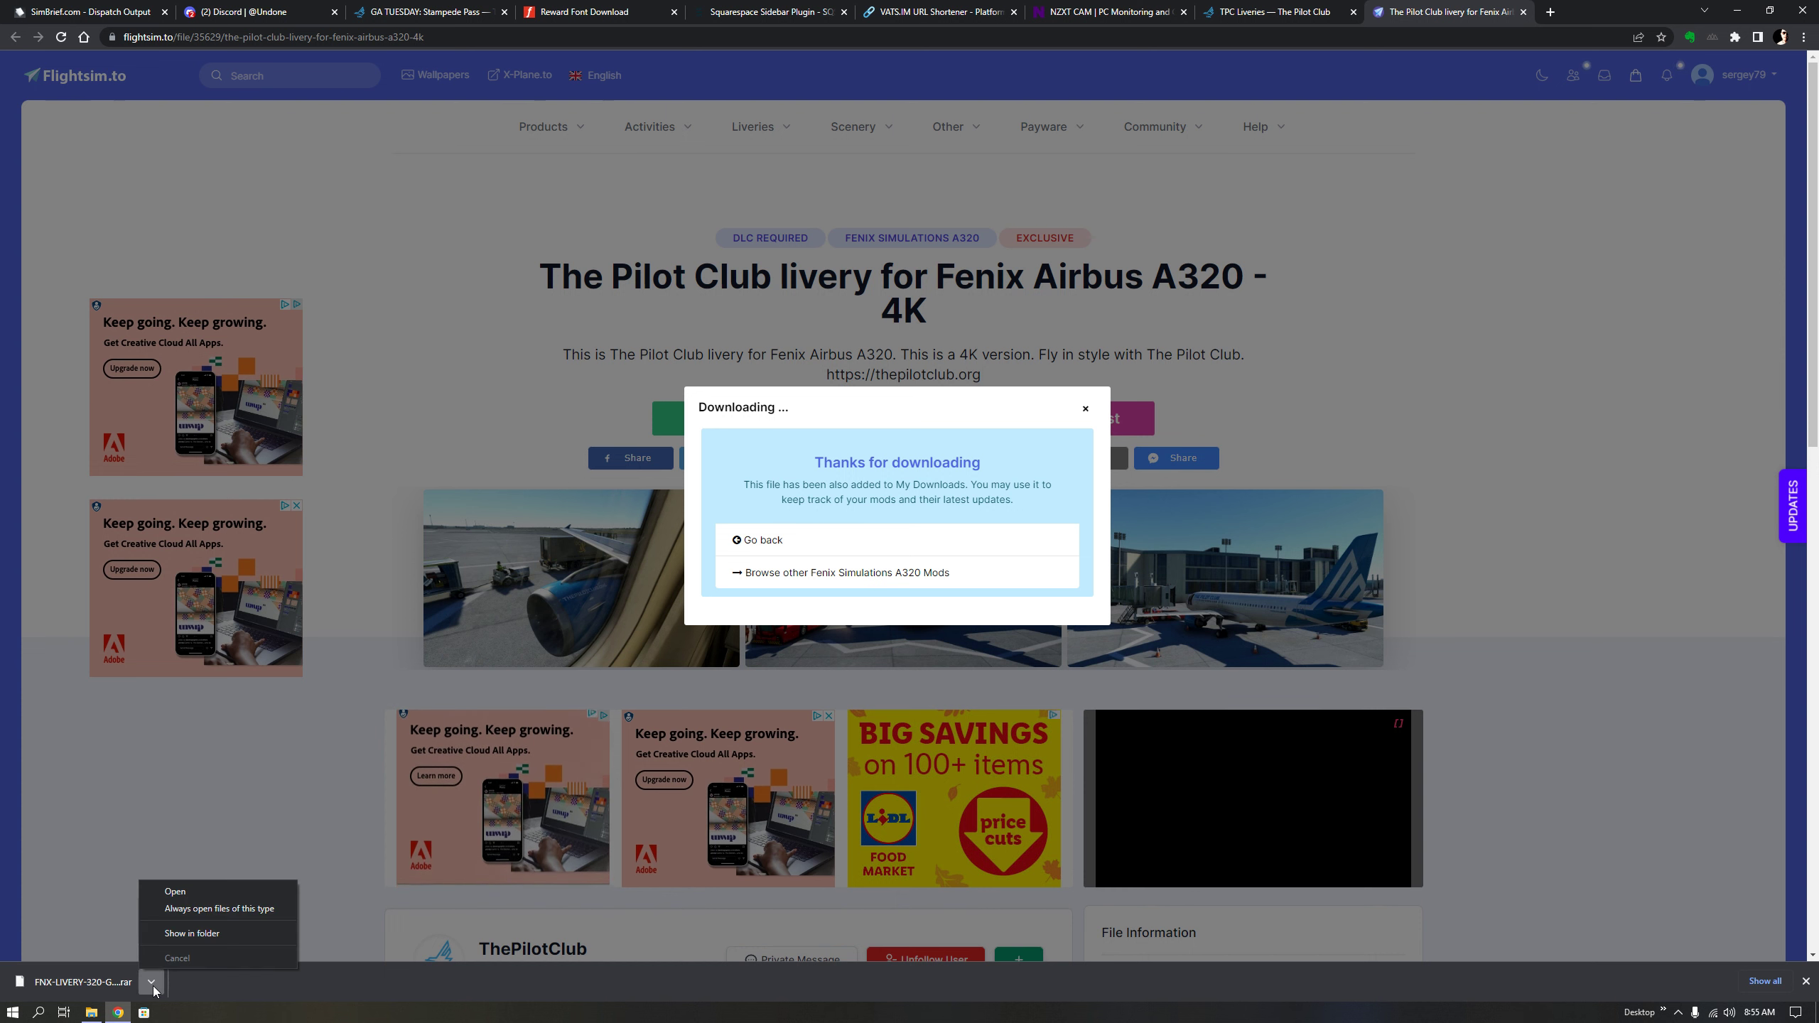
click(213, 937)
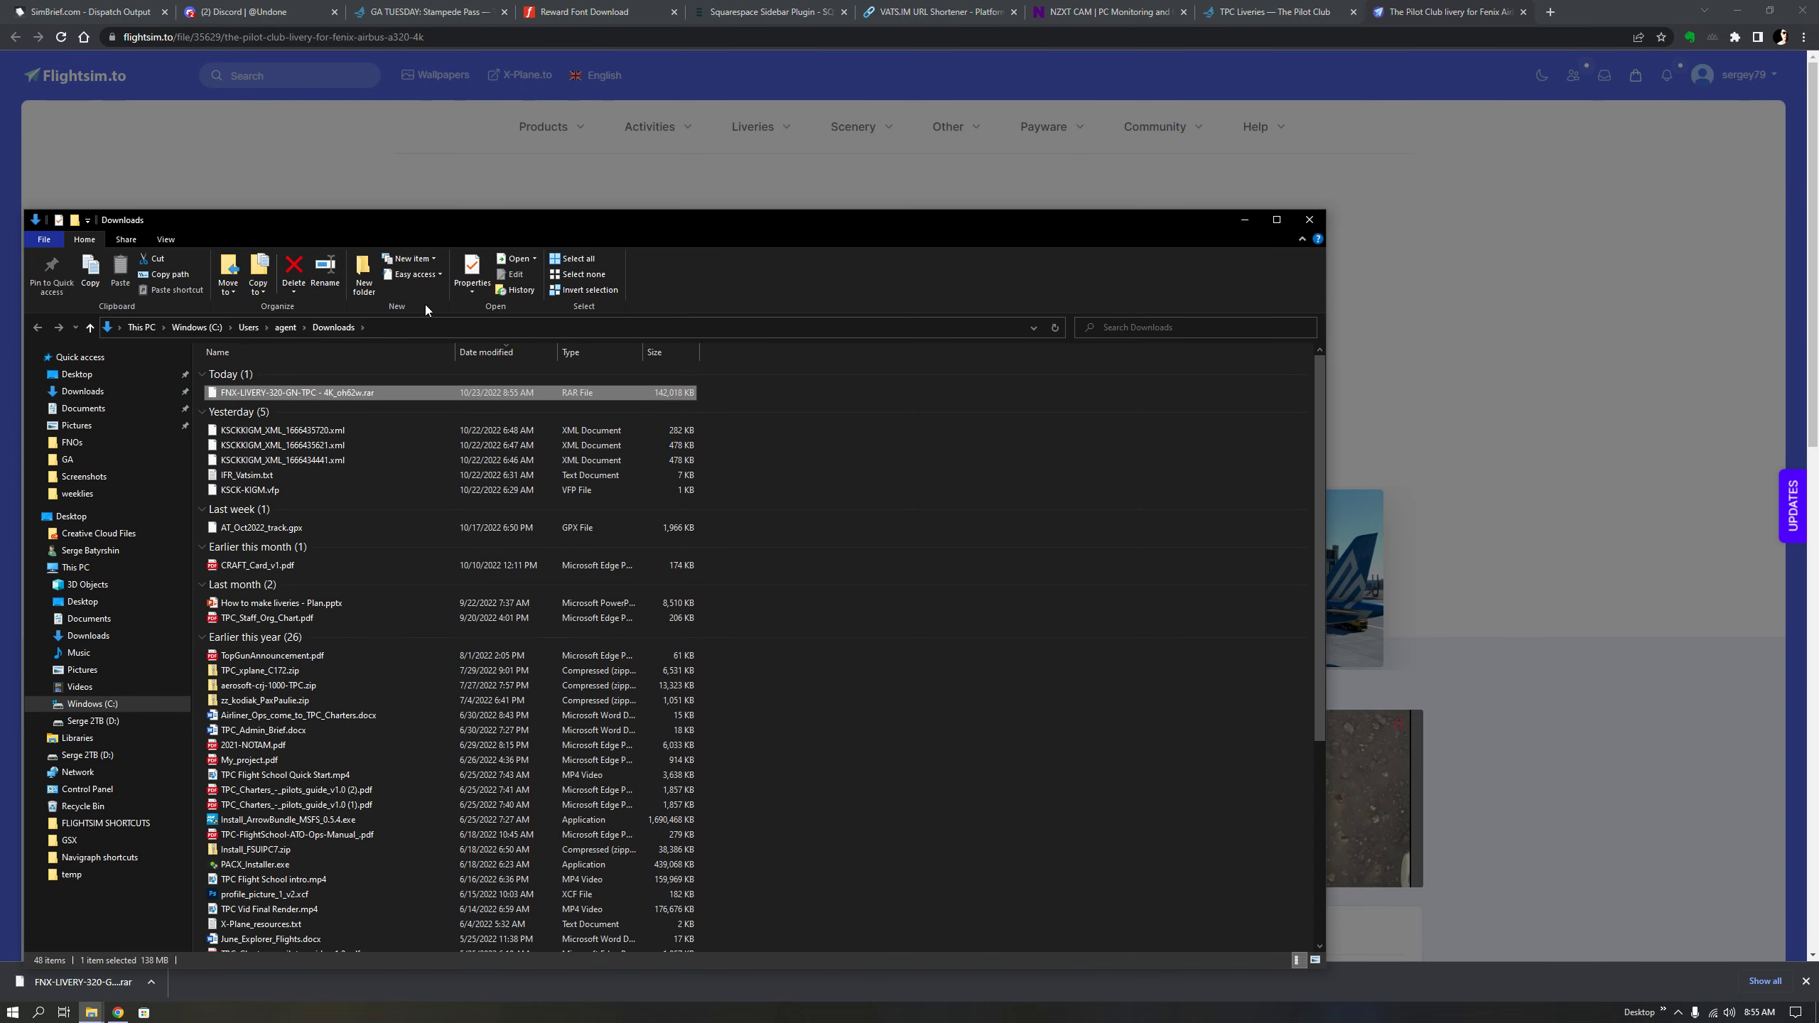
- Delete all of yesterday's files from the Downloads folder, from the first KSCKKIGM XML file through KSCK-KIGM.vfp
drag(449, 226, 860, 175)
click(703, 378)
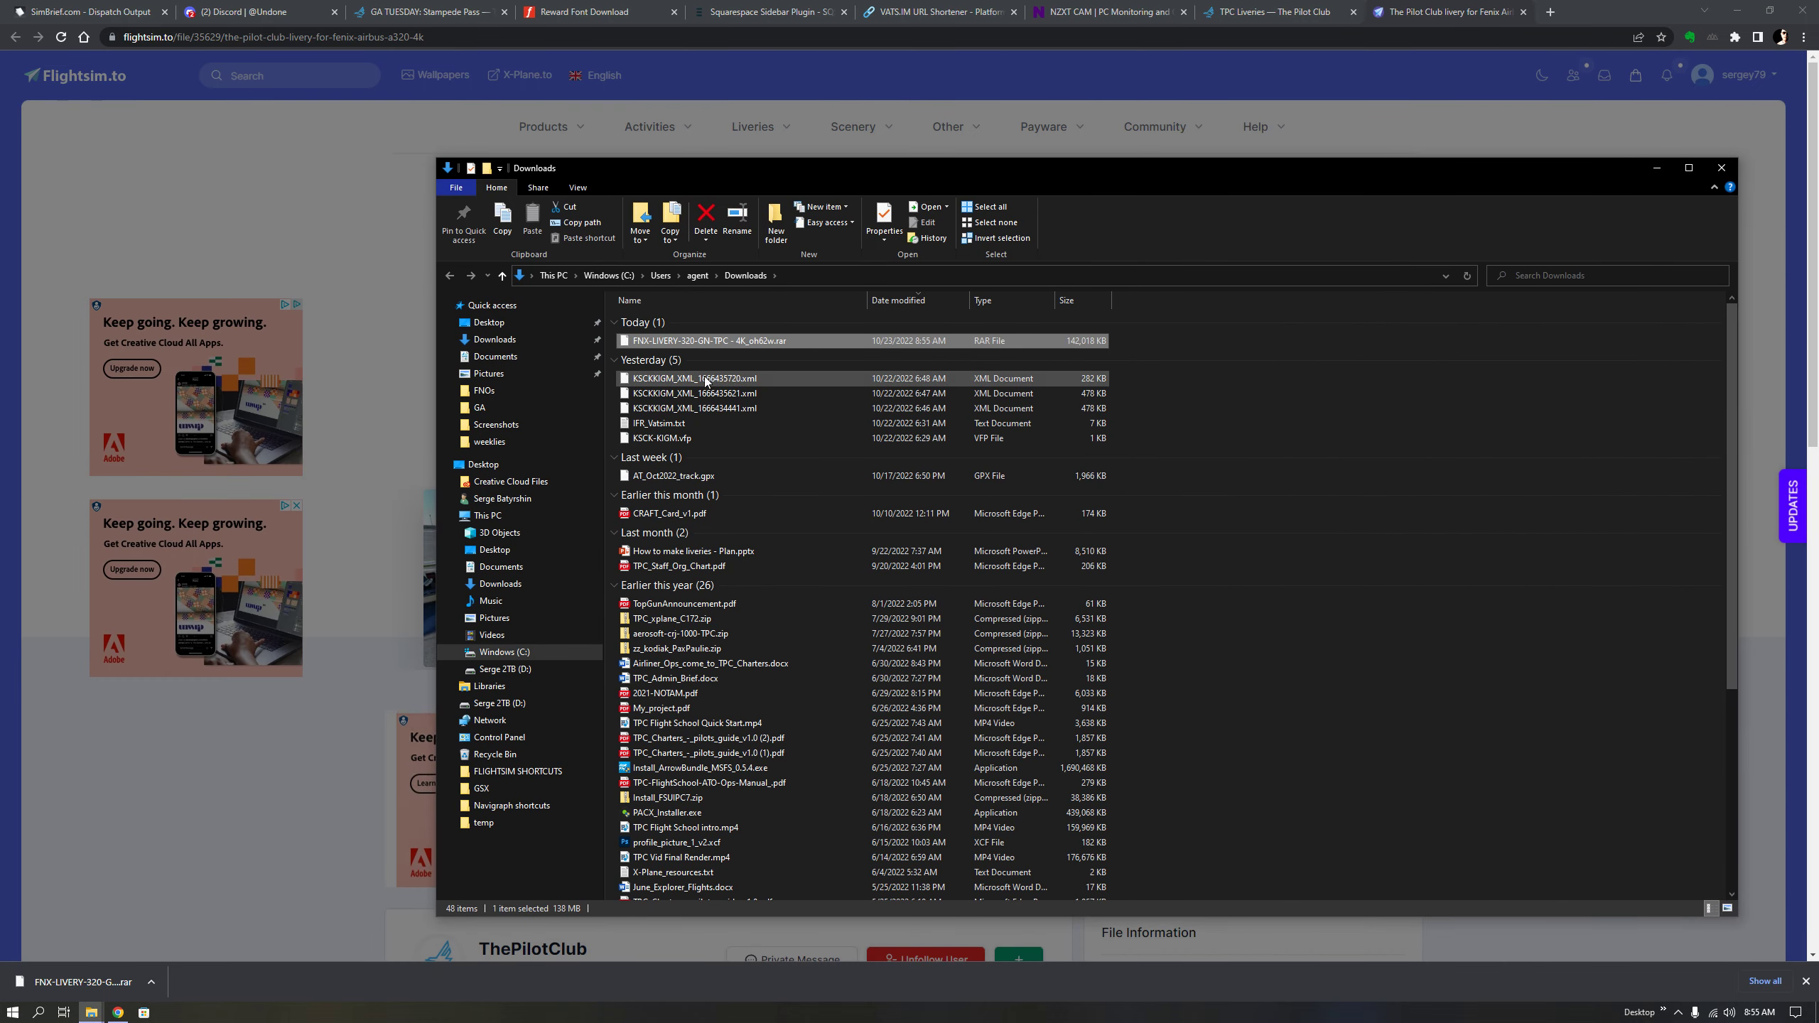
shift+click(692, 438)
key(Delete)
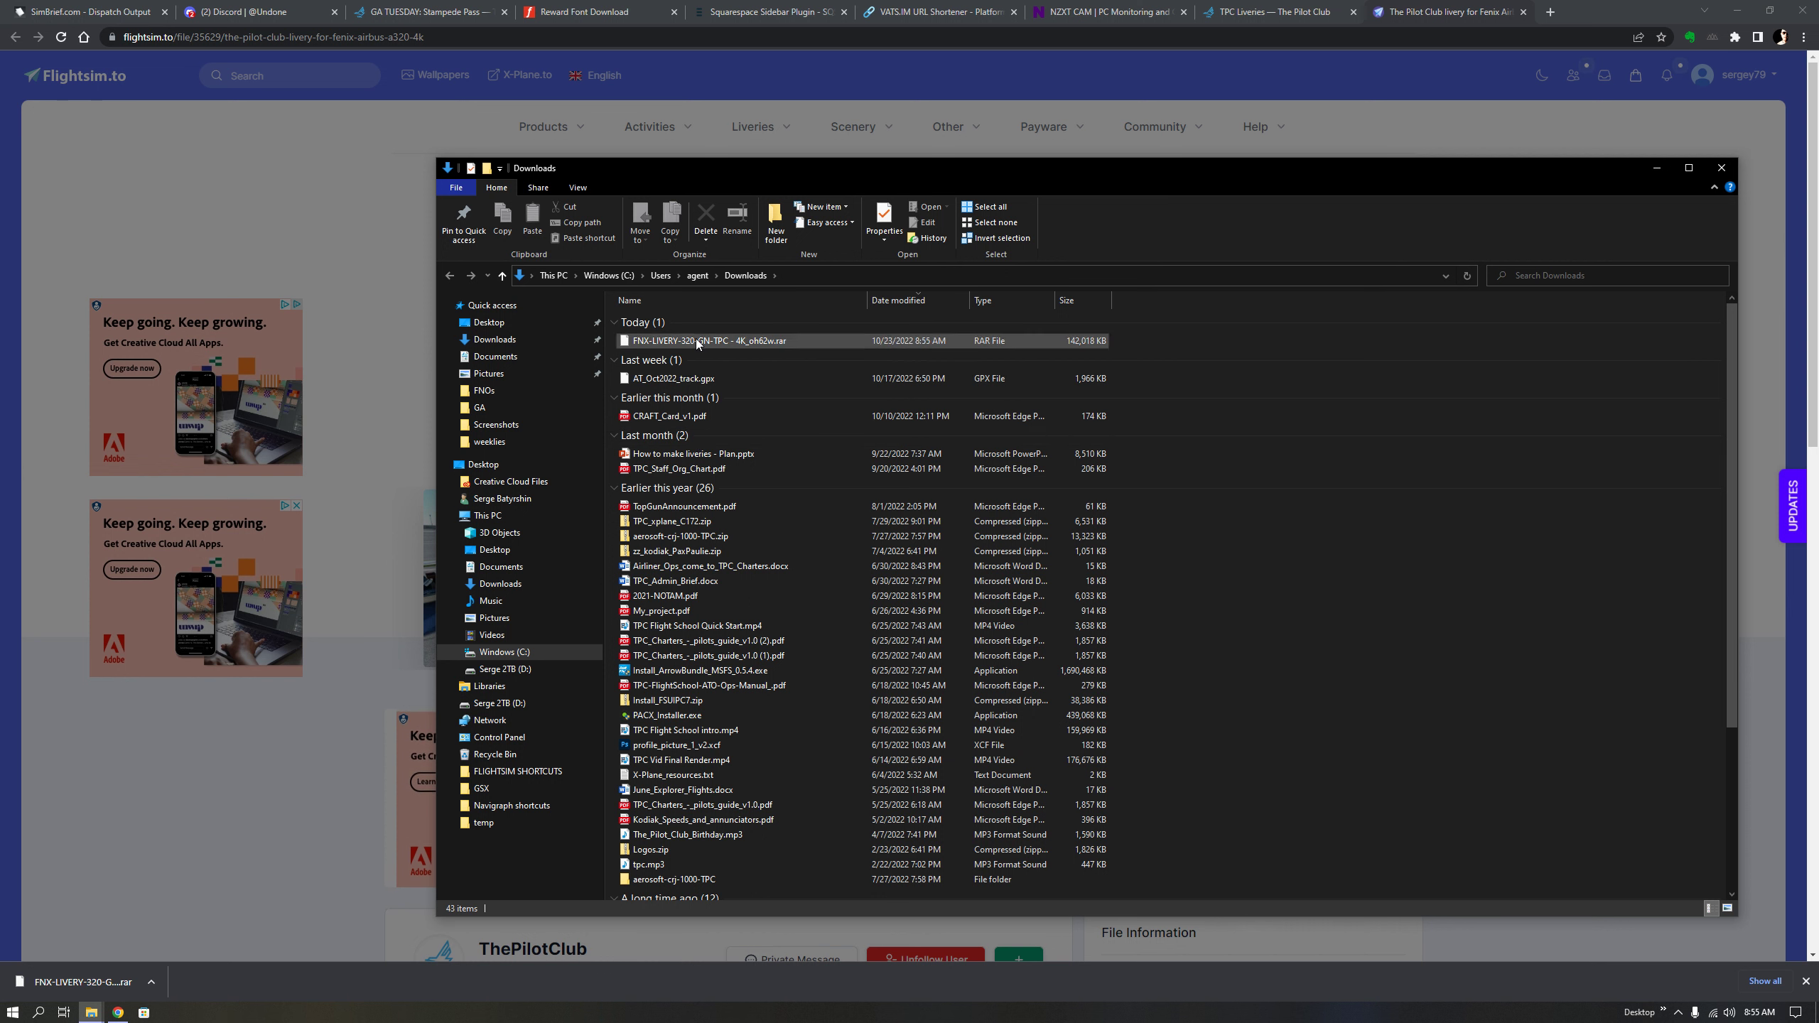
- Select the downloaded livery archive, then find and launch WinRAR_10 through the Windows search
click(785, 344)
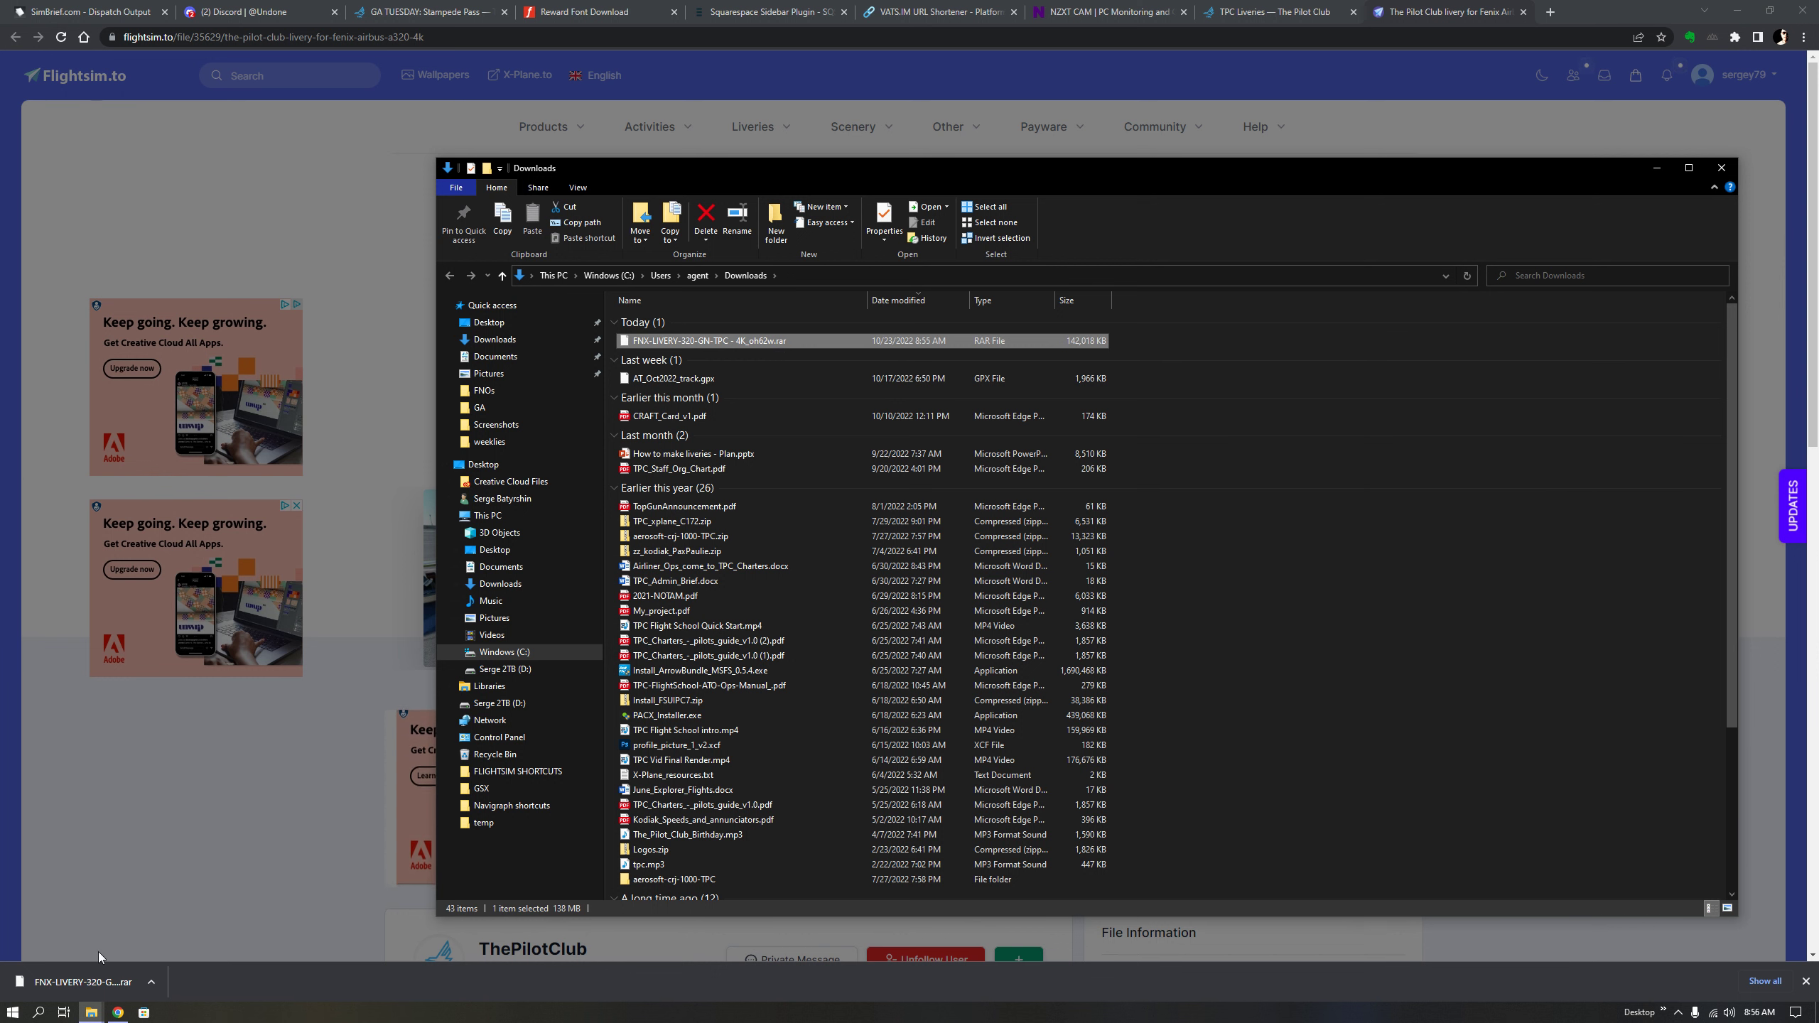
click(17, 1016)
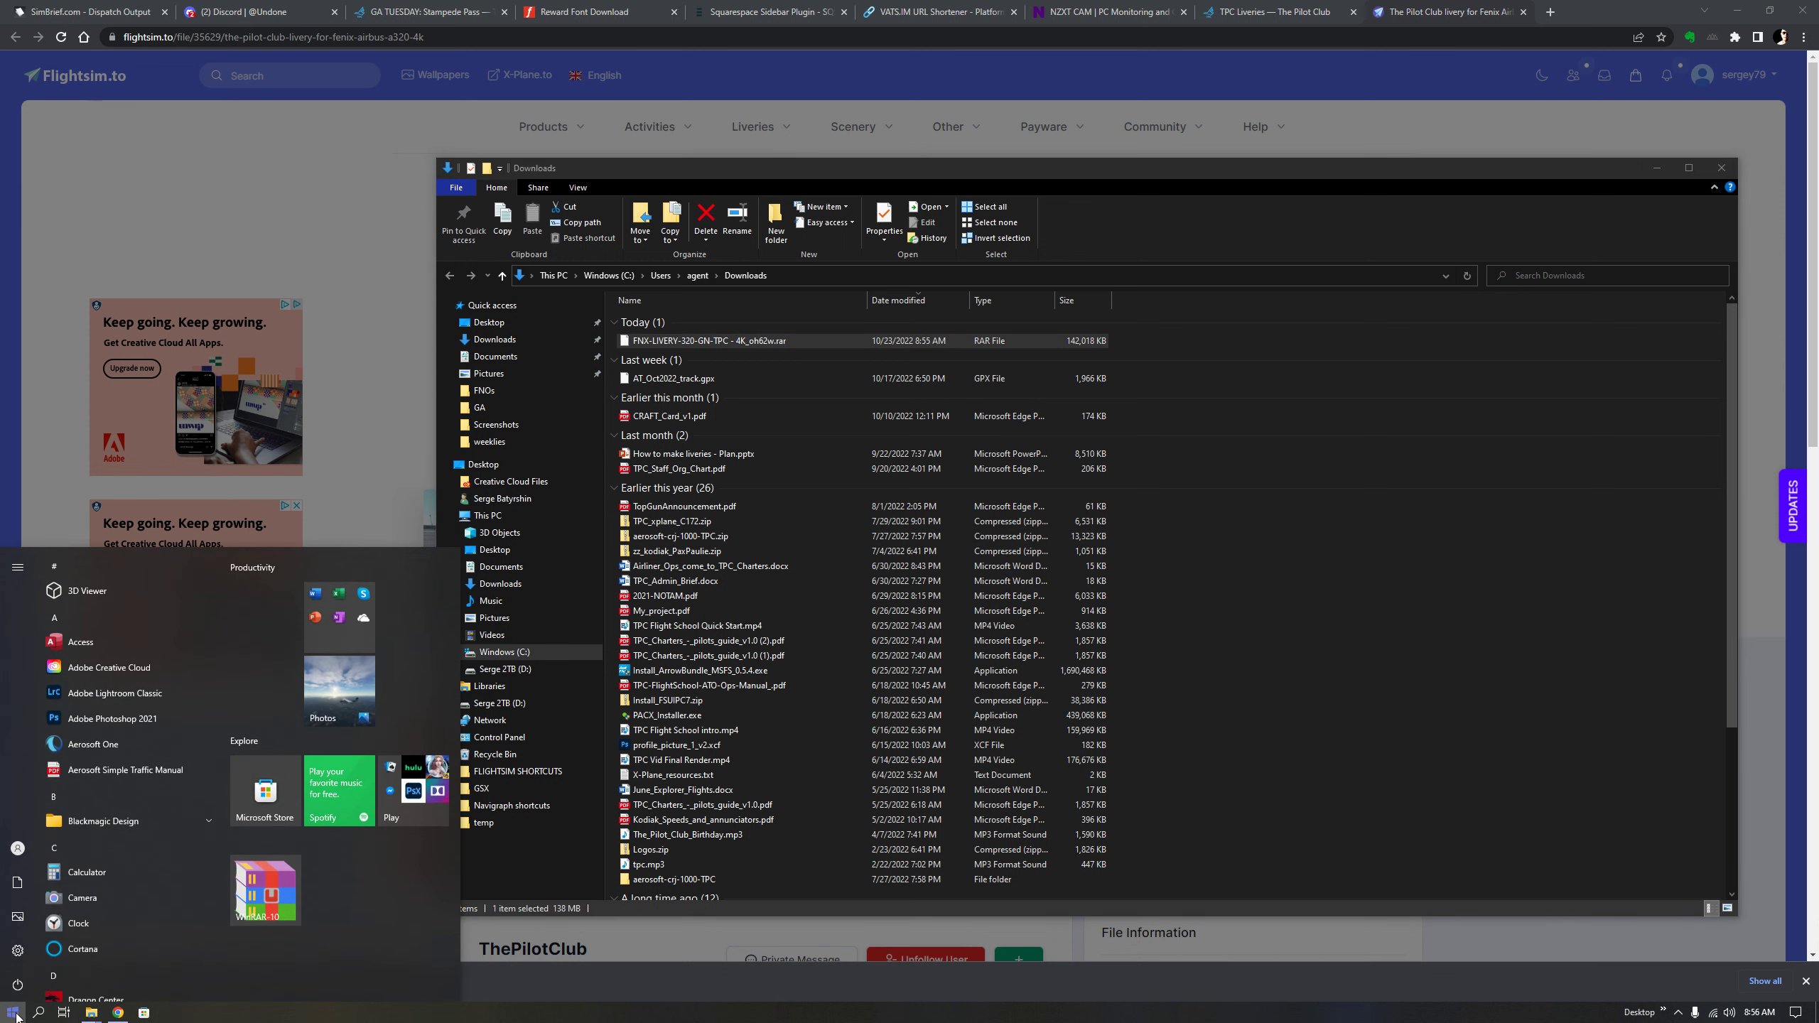
text(rar)
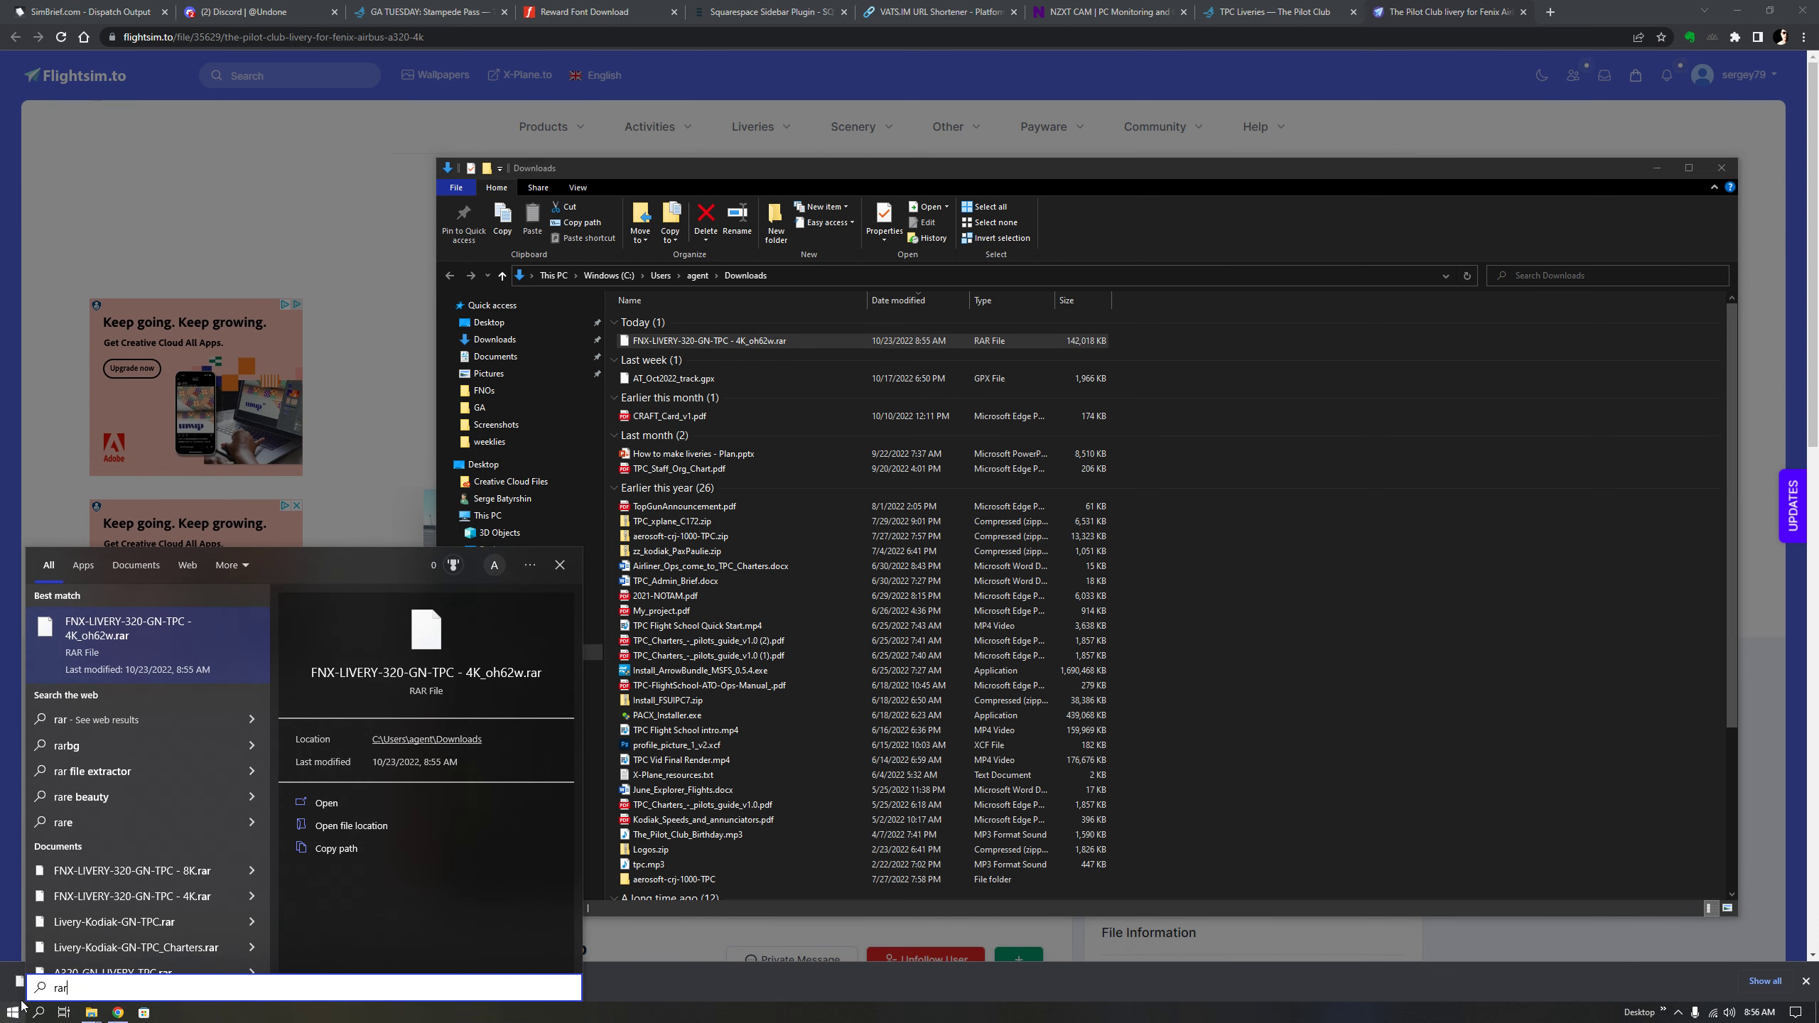
key(BackSpace)
key(BackSpace)
key(BackSpace)
text(wi)
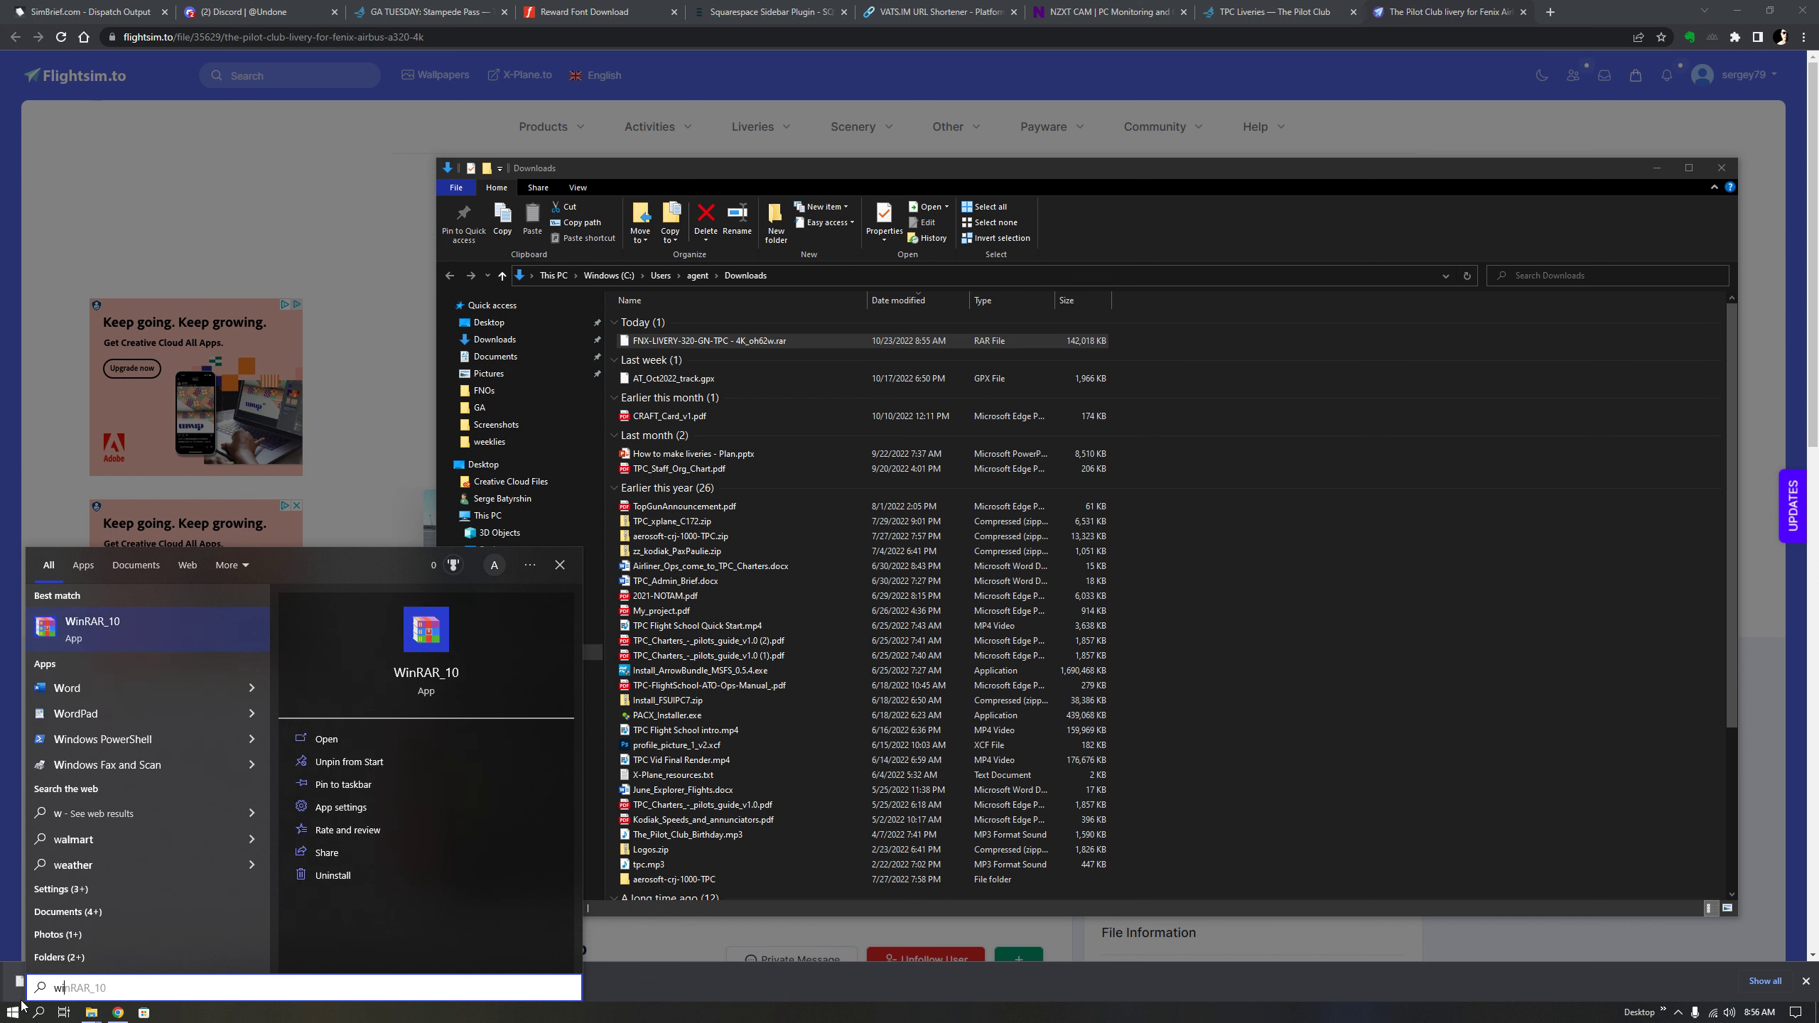
text(n)
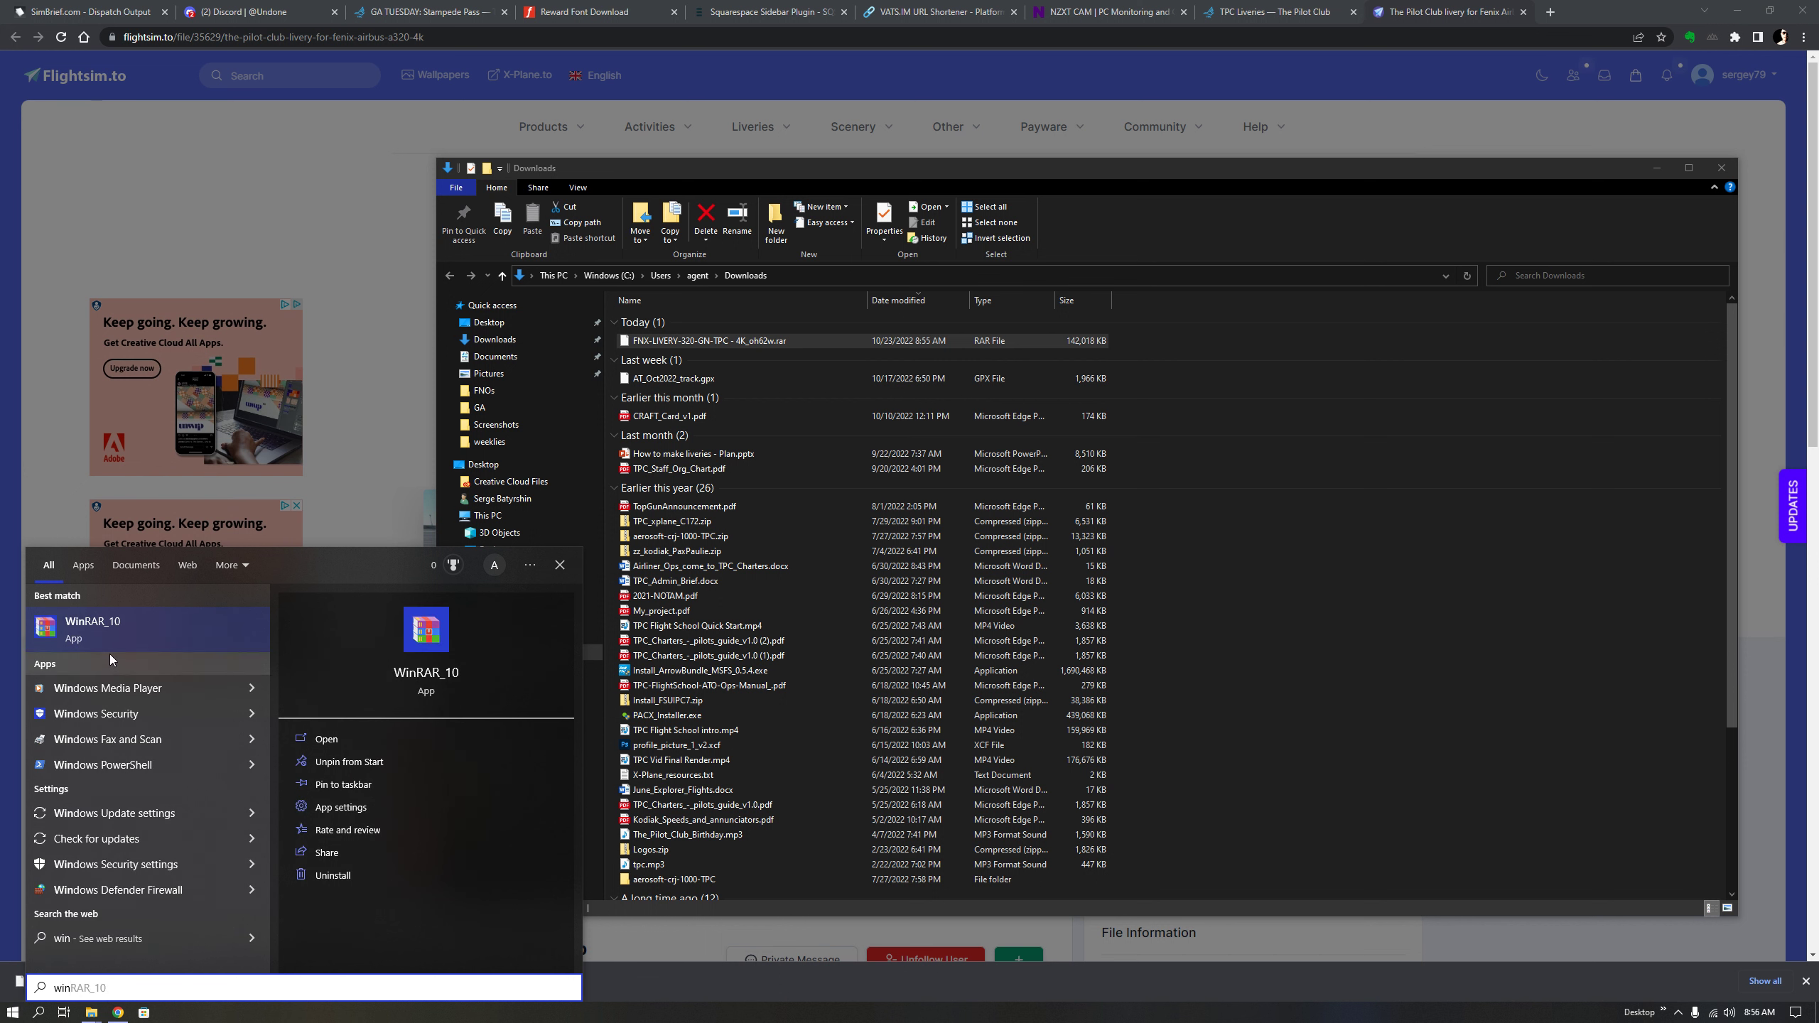
click(116, 633)
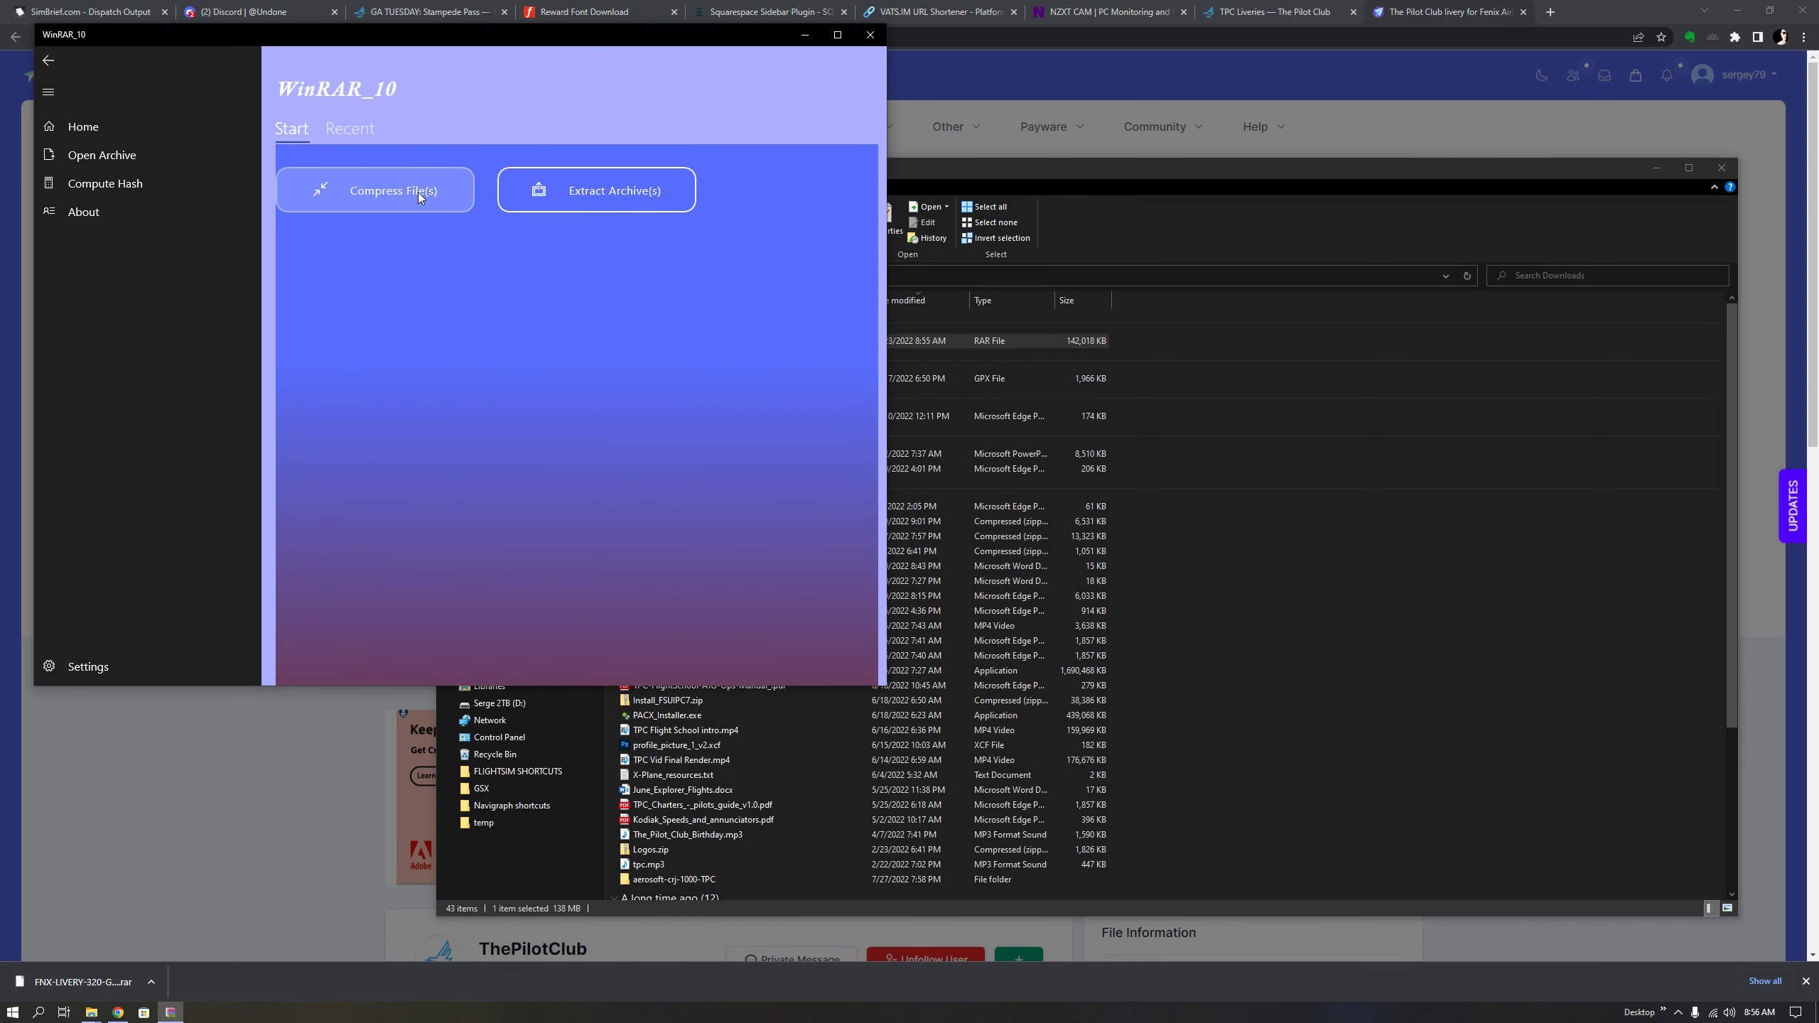
- Extract FNX-LIVERY-320-GN-TPC - 4K_oh62w.rar with Desktop as the output folder
click(600, 193)
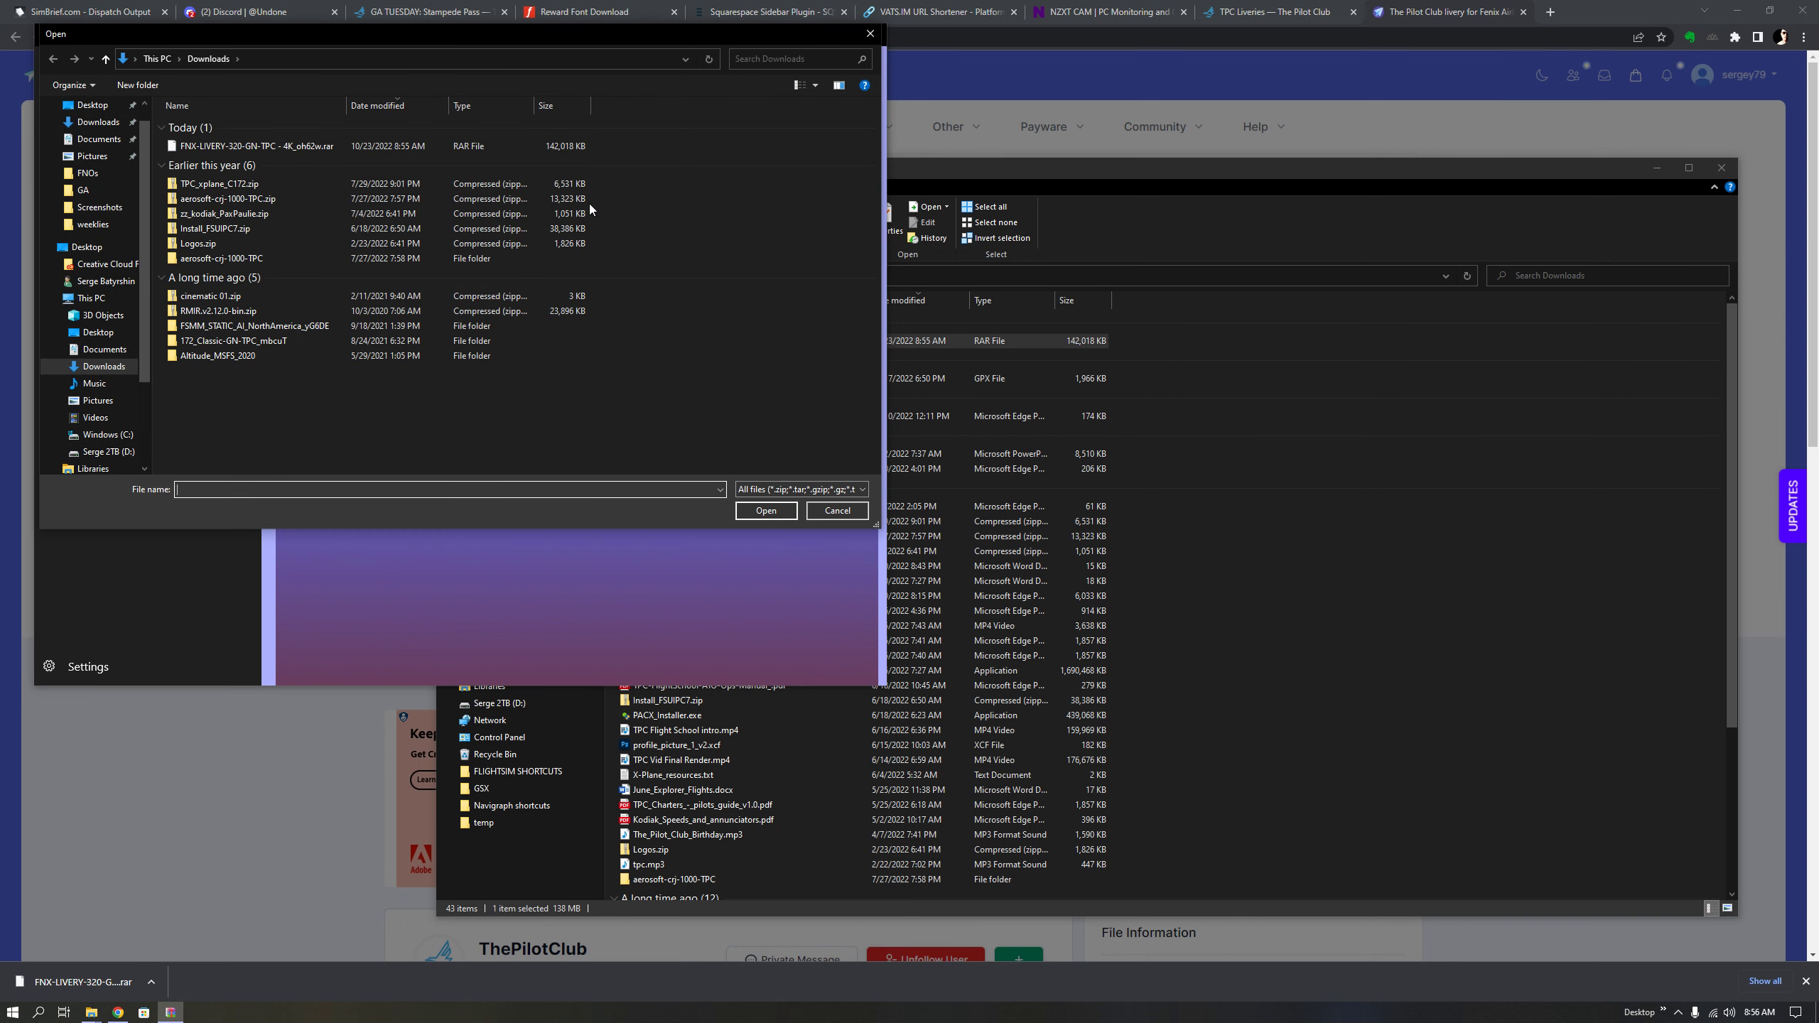
click(281, 148)
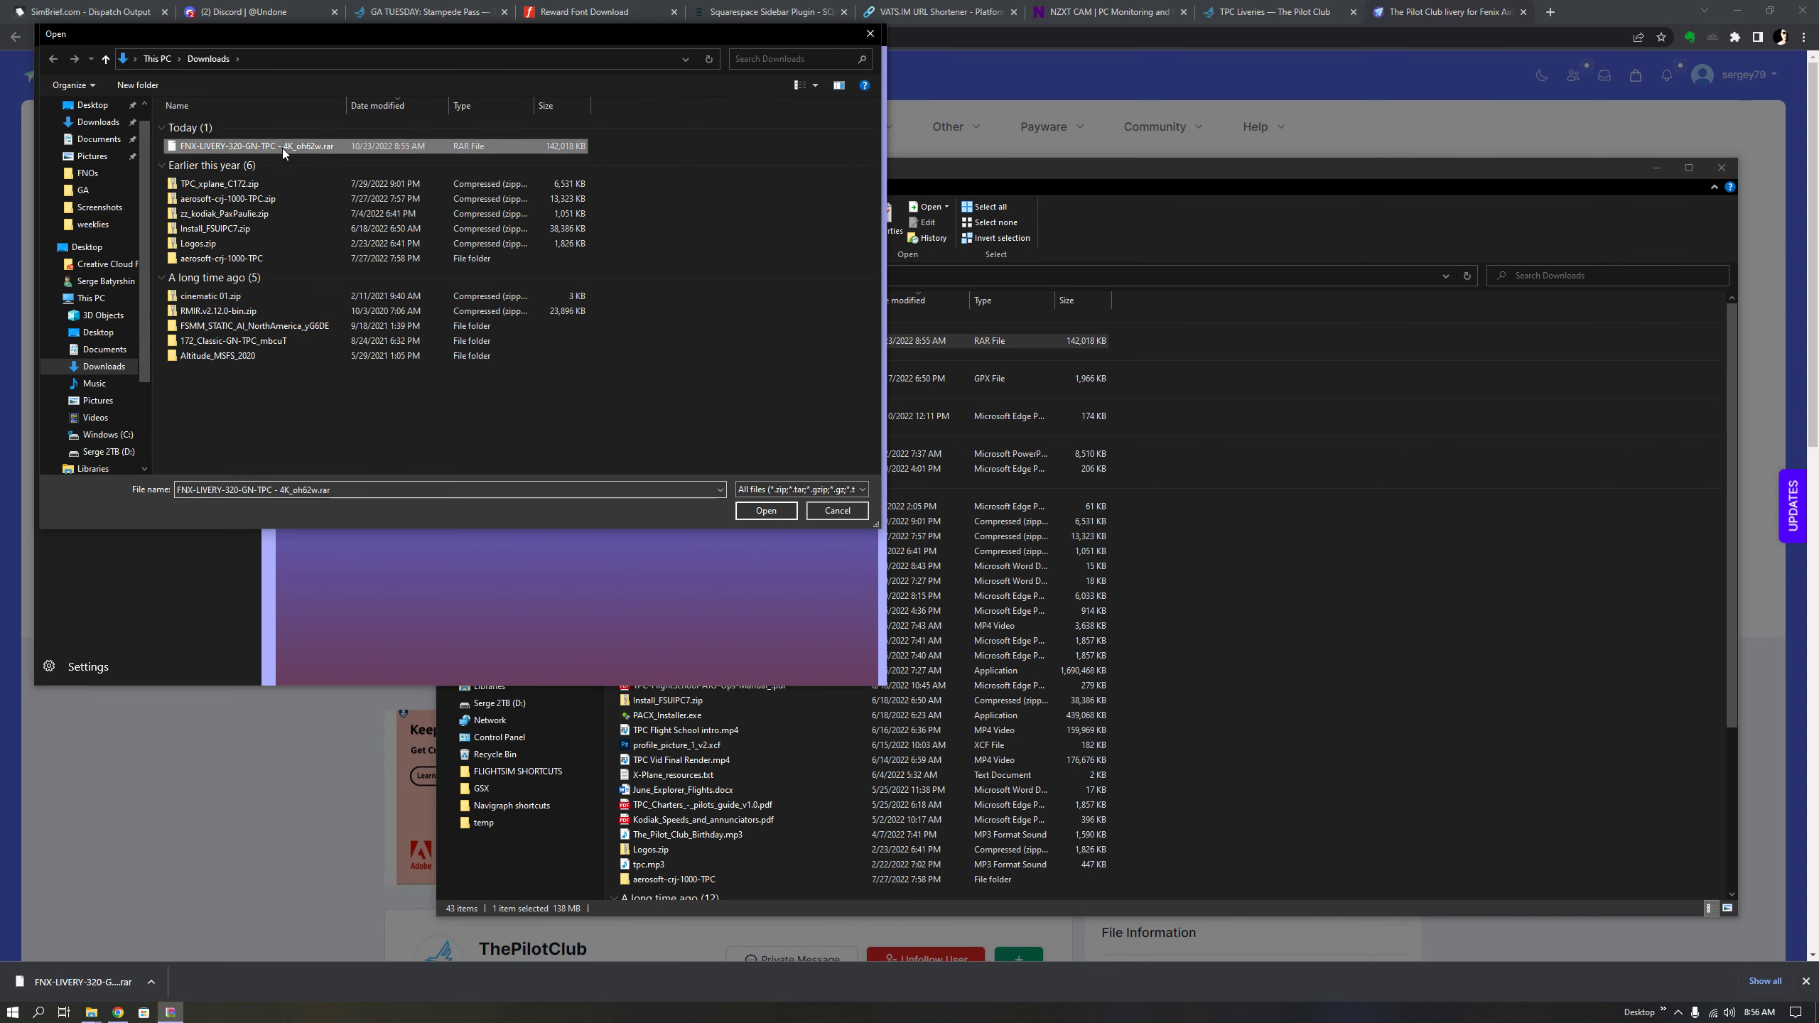
click(763, 510)
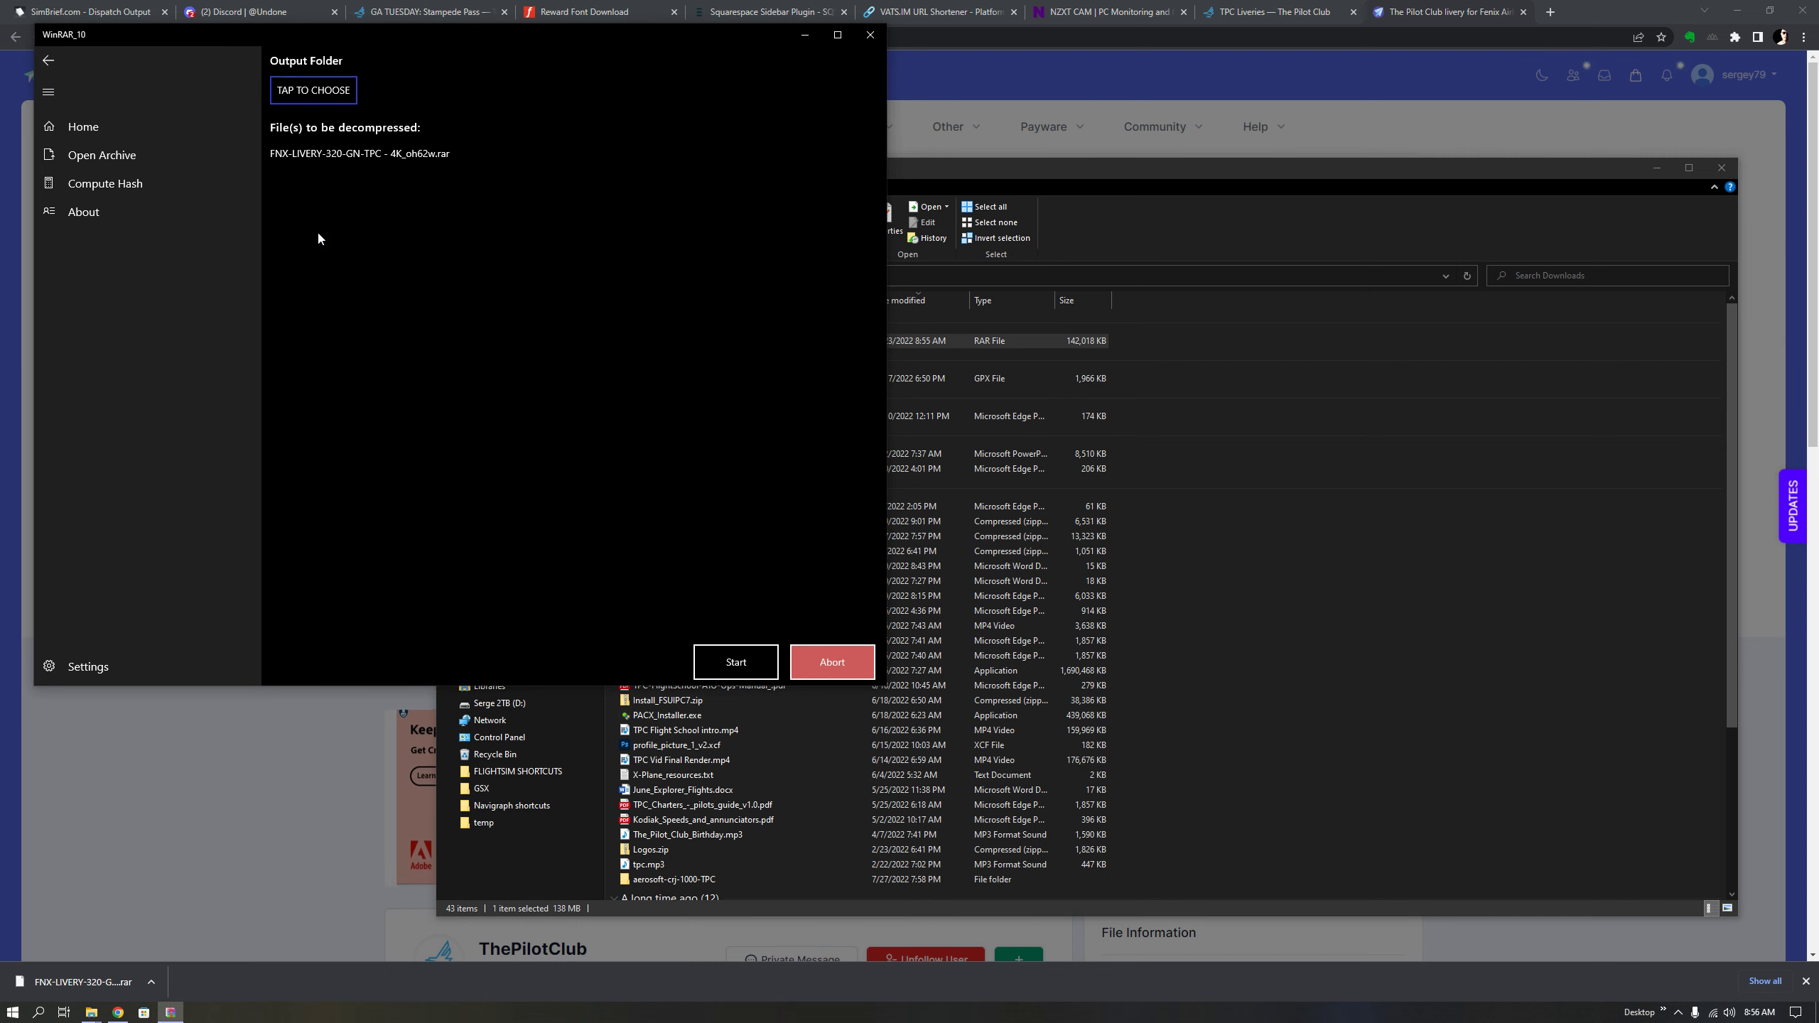
click(315, 91)
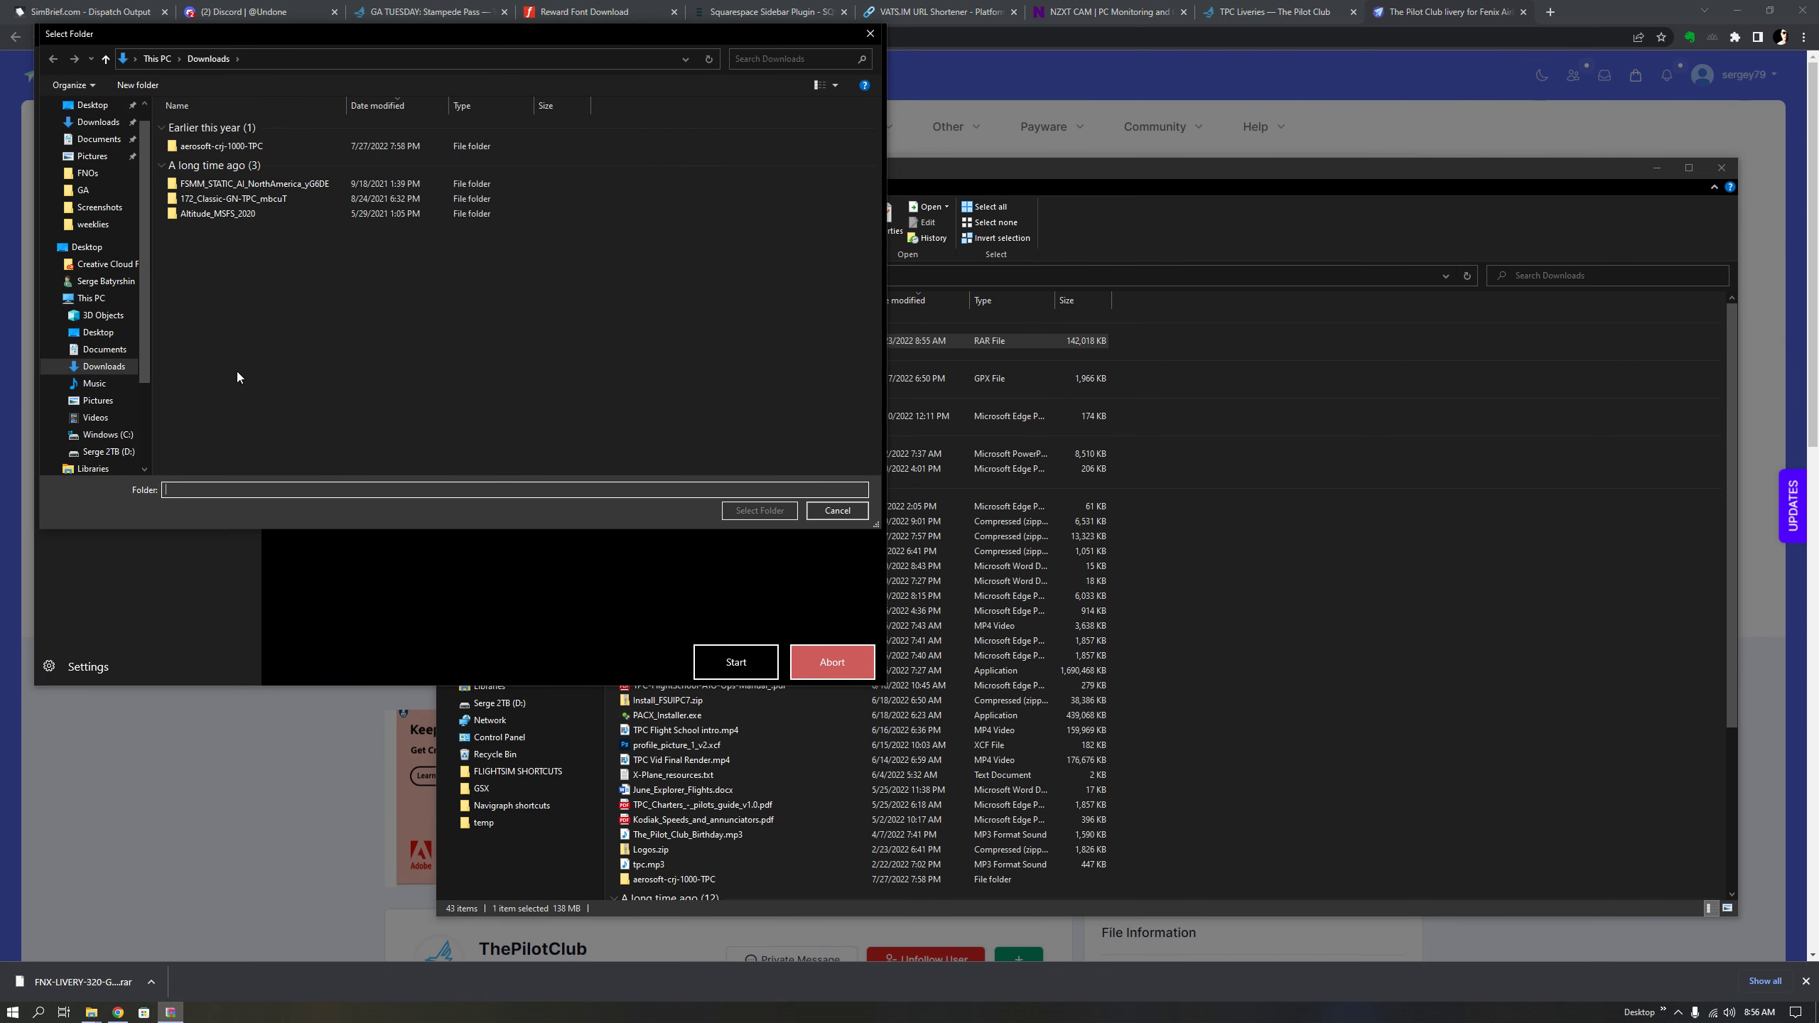
click(109, 337)
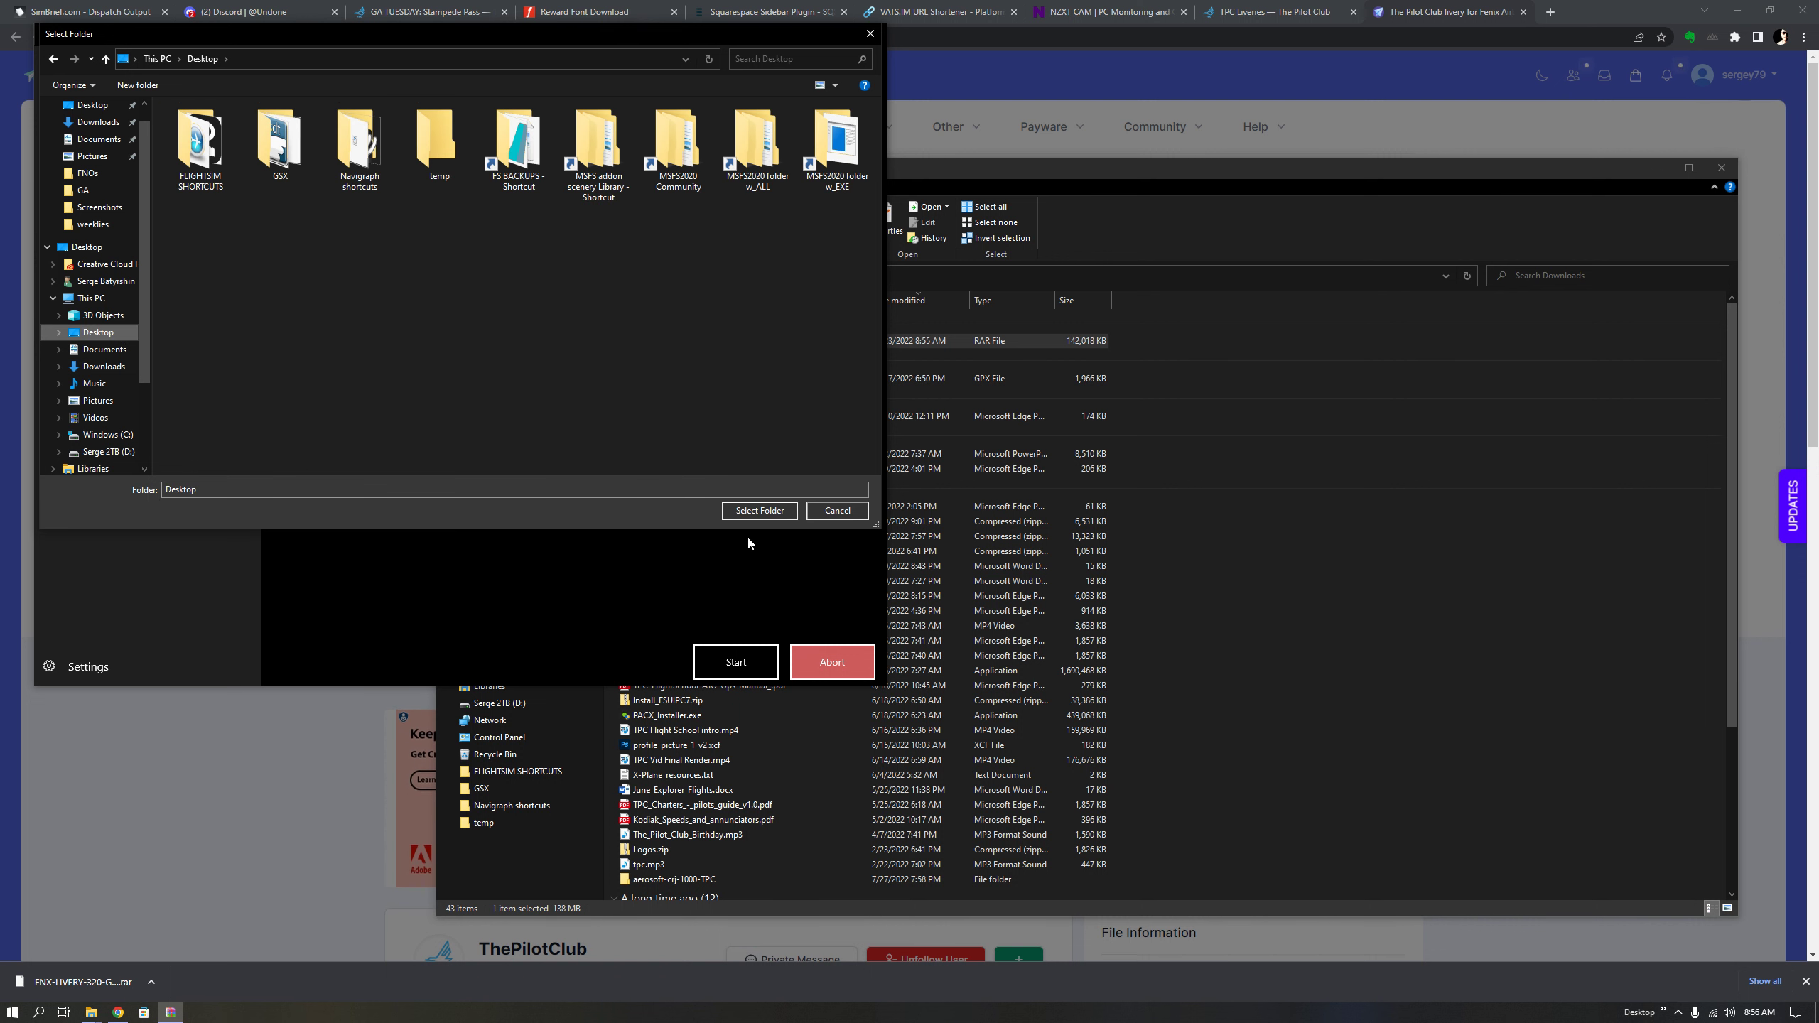
click(756, 512)
click(745, 662)
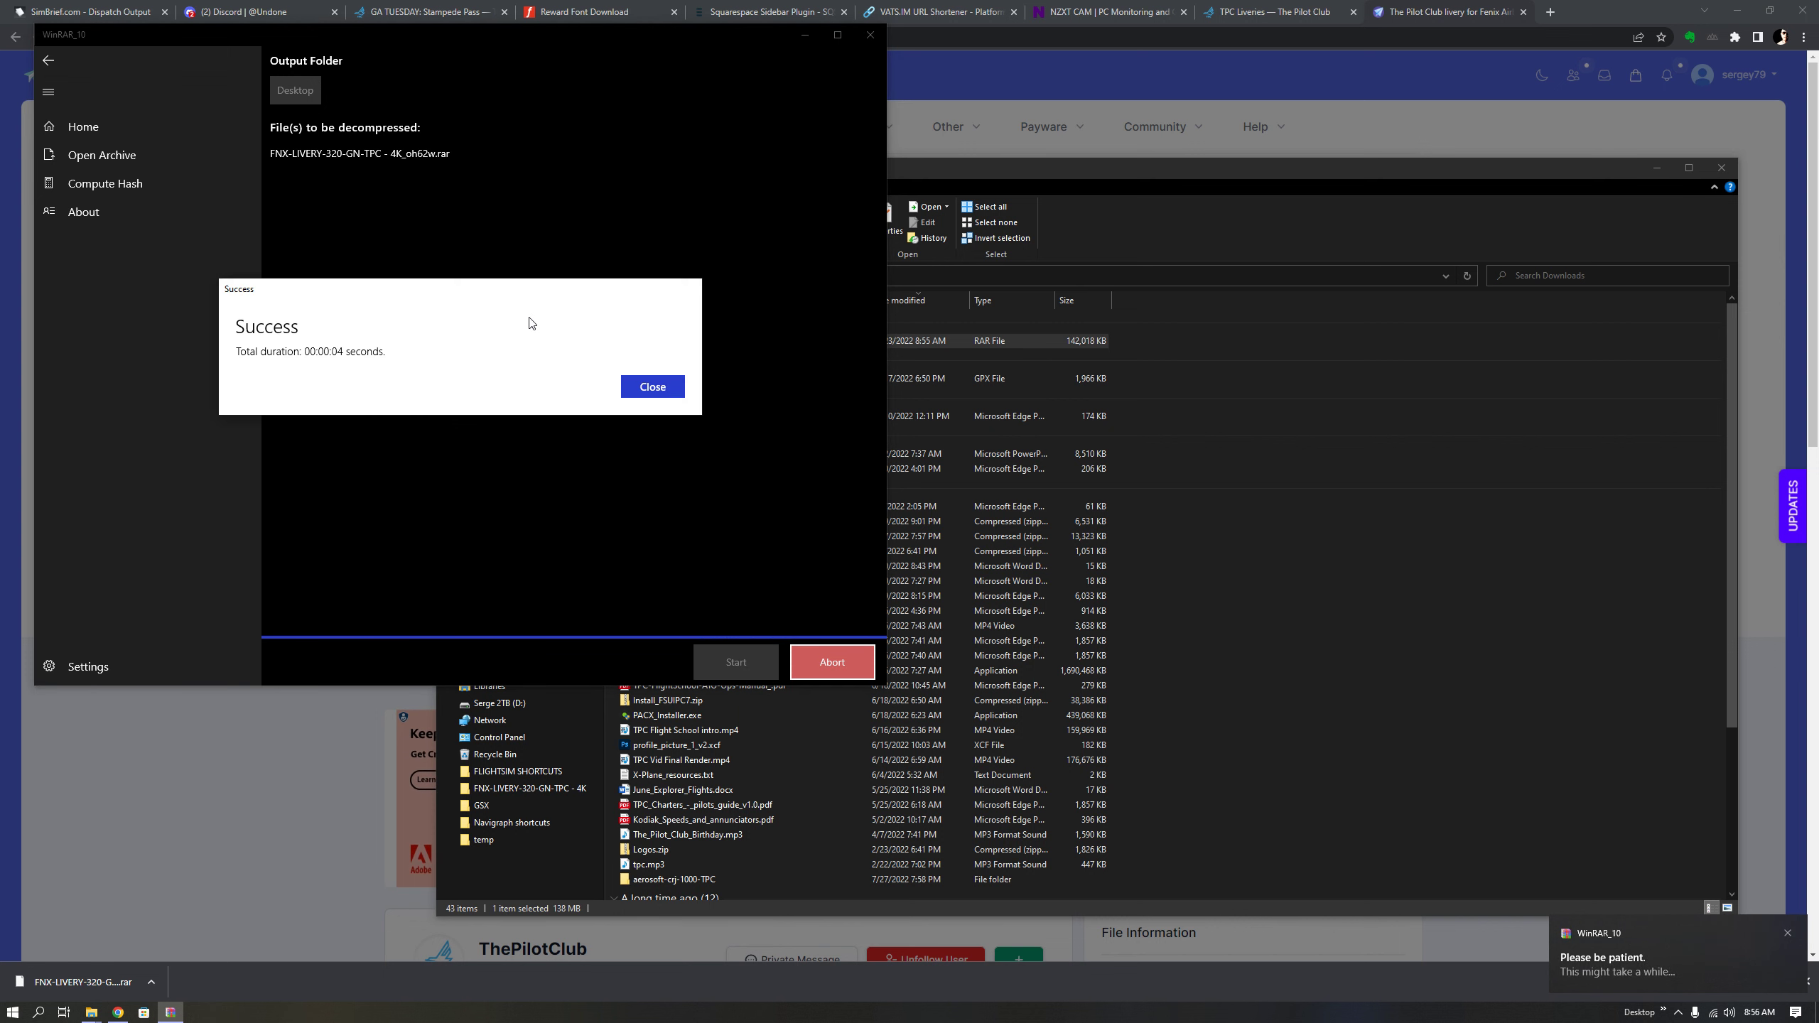
click(650, 387)
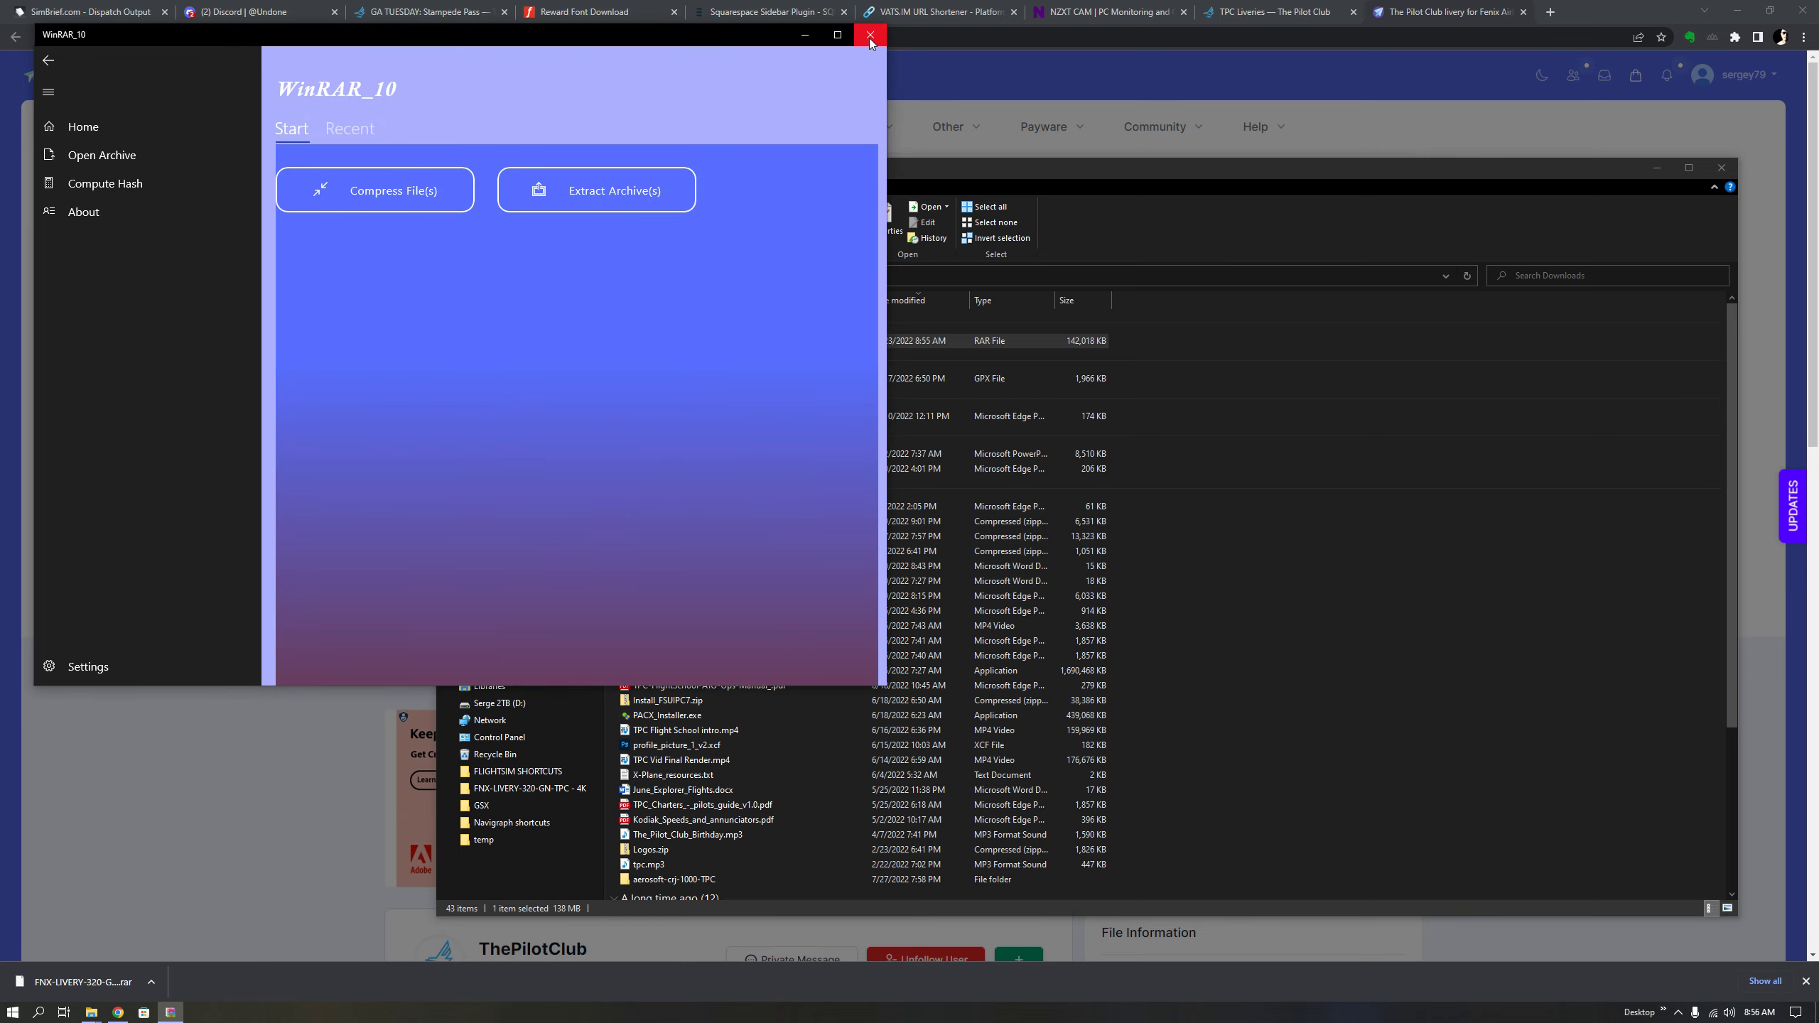
- Clear the desktop by closing WinRAR_10 and both File Explorer windows and minimizing the browser
click(869, 36)
click(1737, 10)
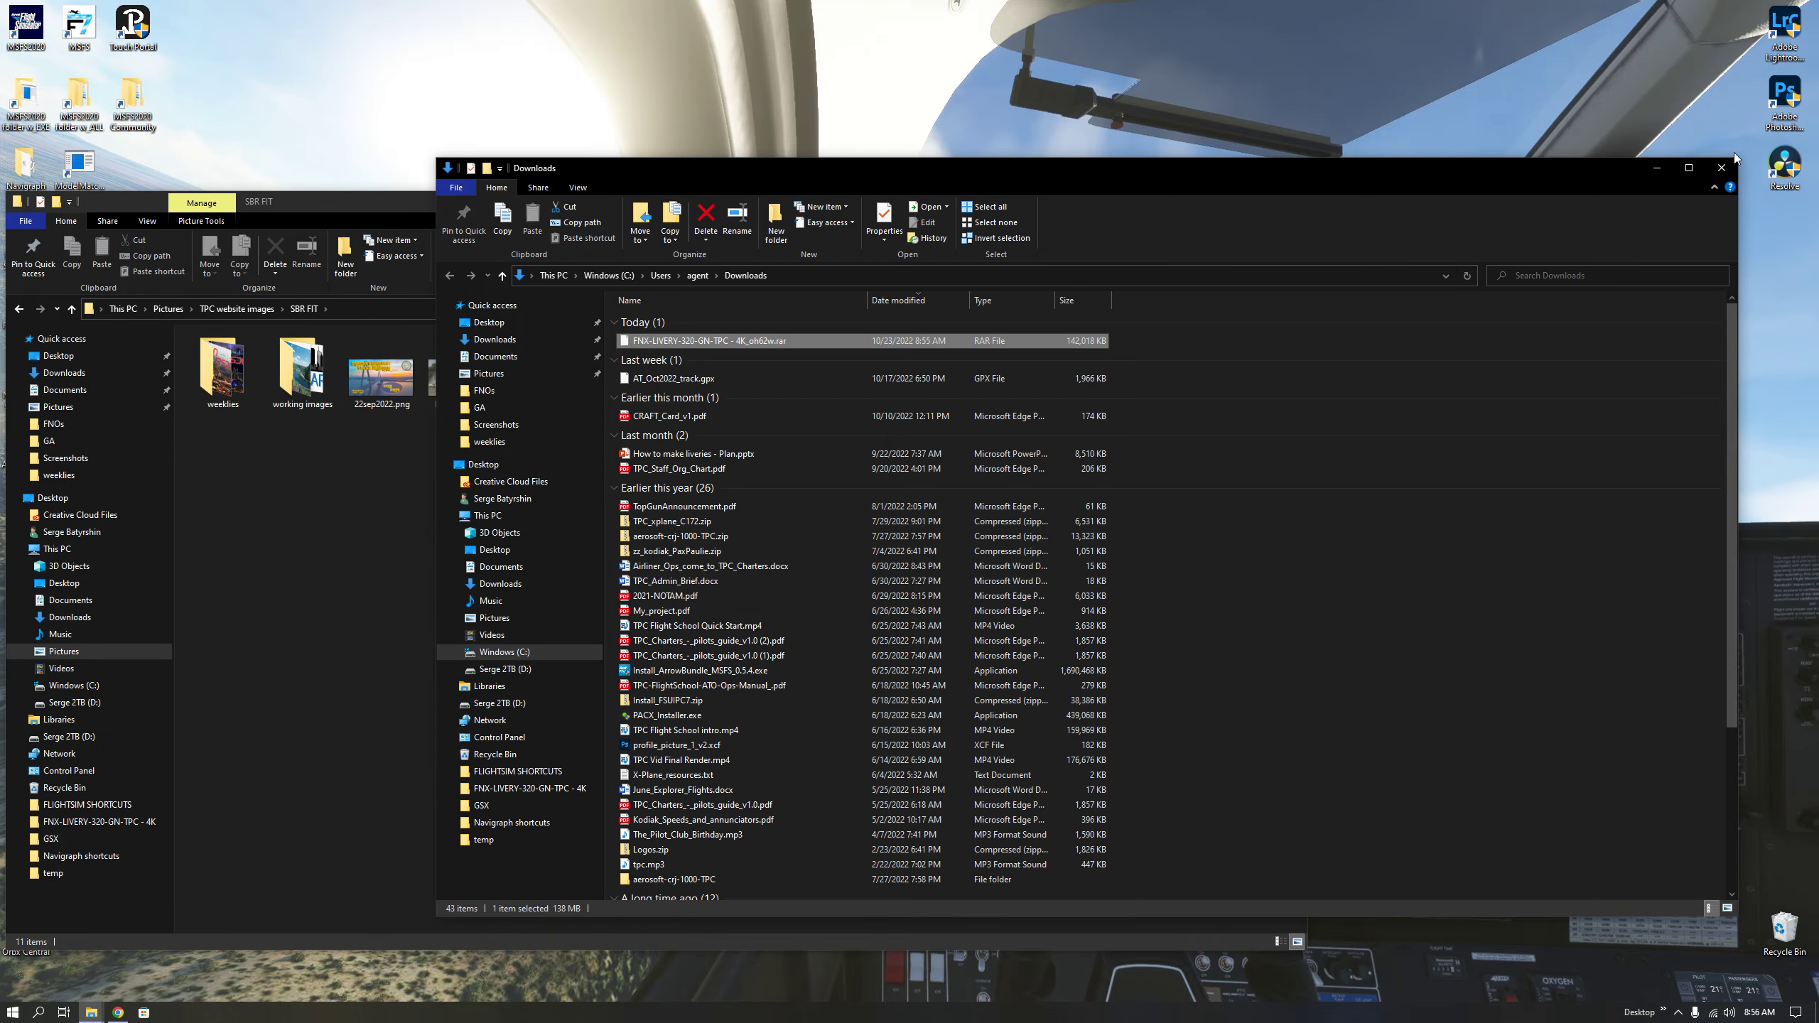
click(1720, 167)
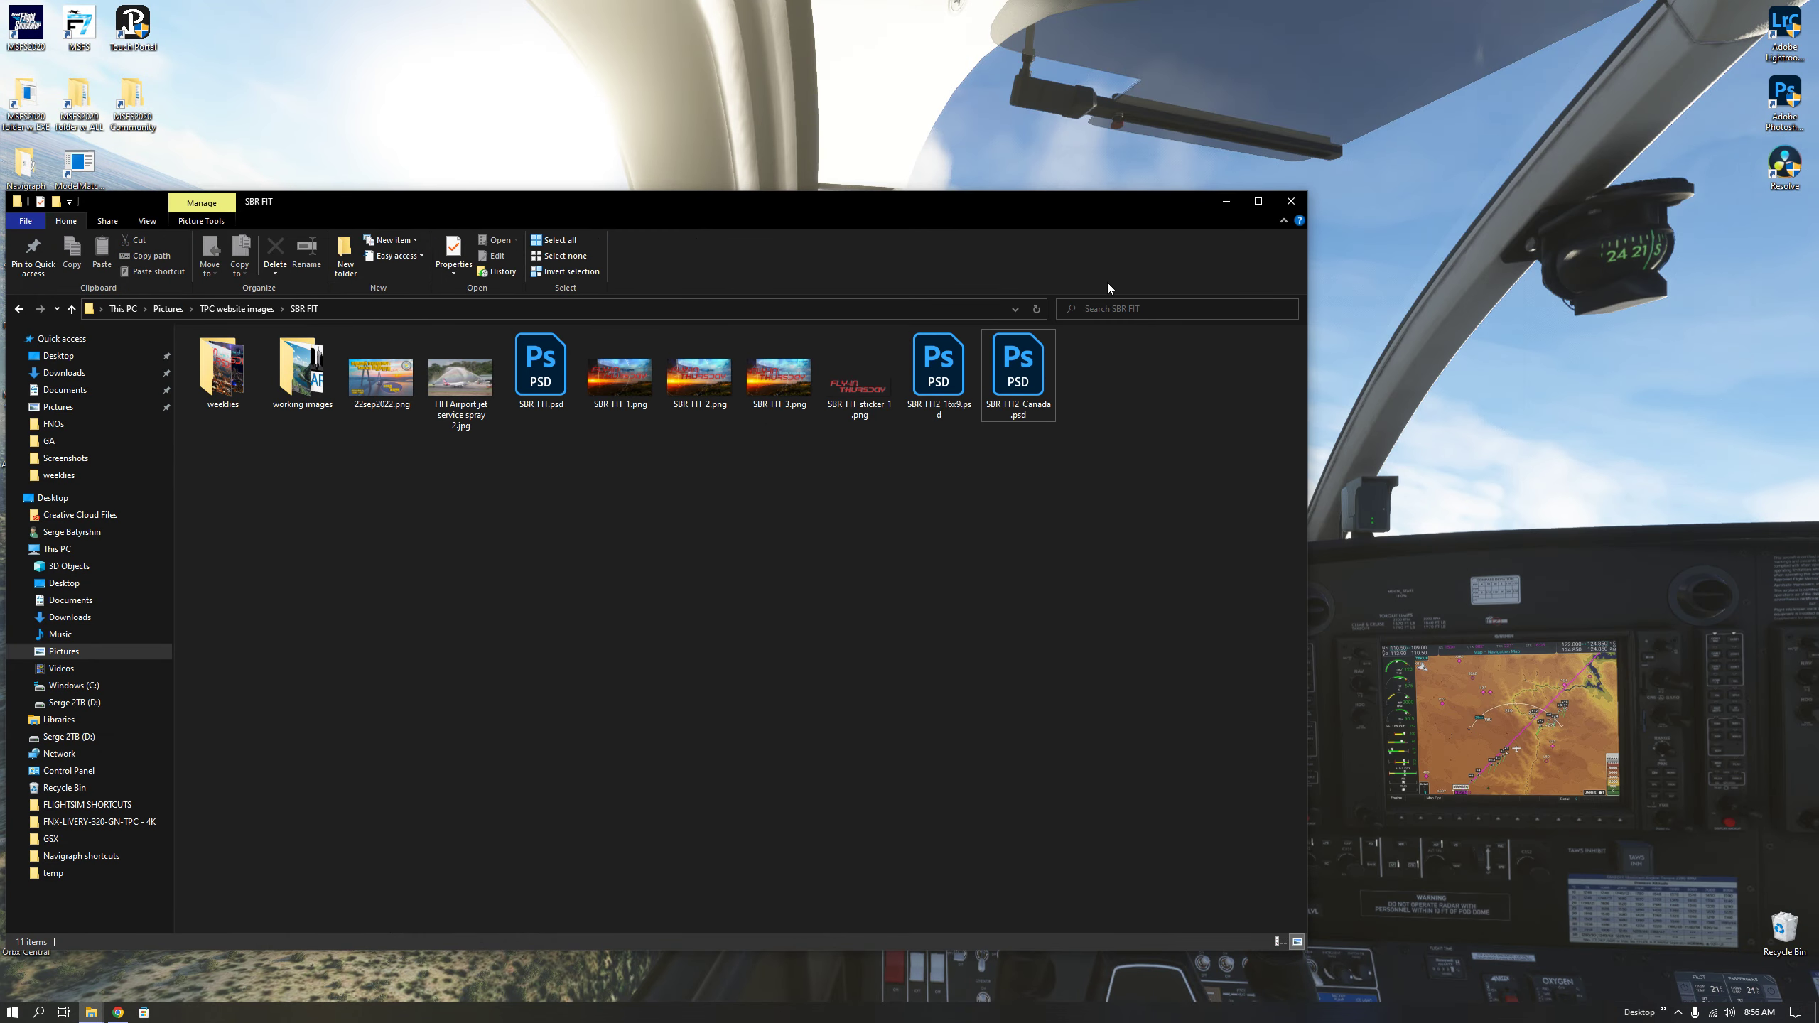
click(1291, 205)
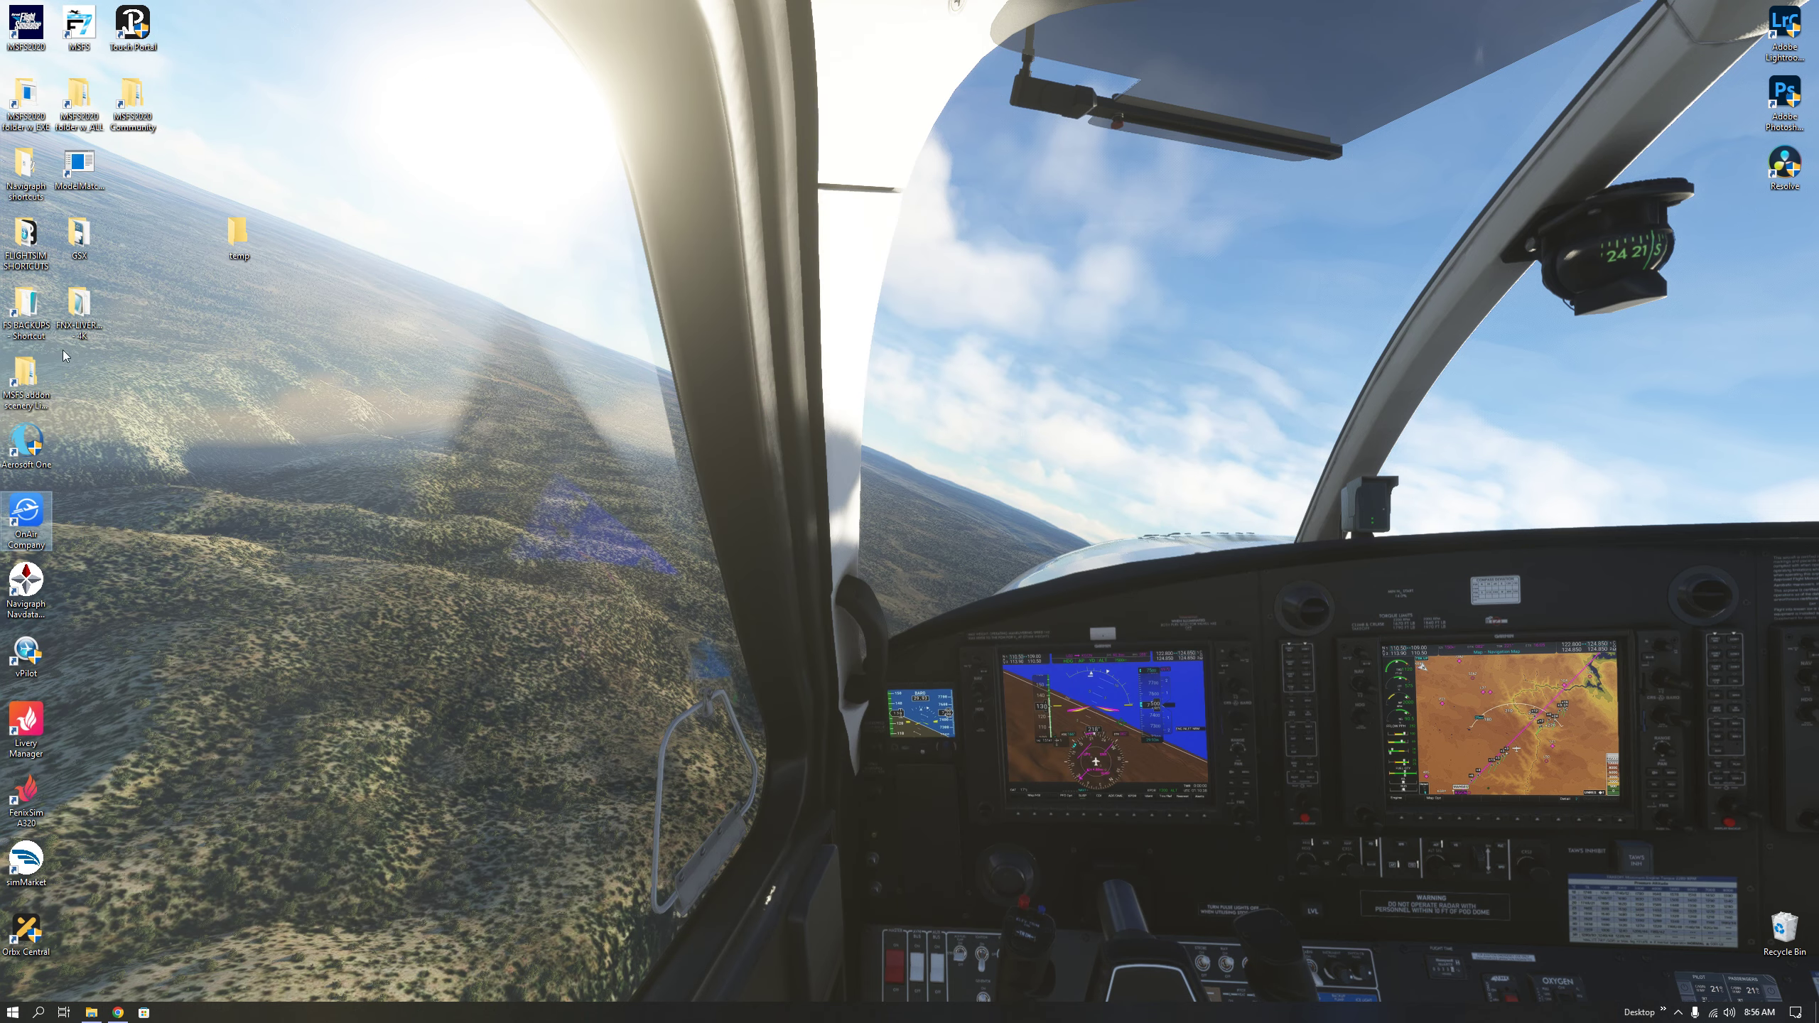
- Set the extracted FNX-LIVERY-320-GN-TPC - 4K folder apart from the other desktop icons and check its contents
drag(81, 306, 937, 513)
double_click(932, 516)
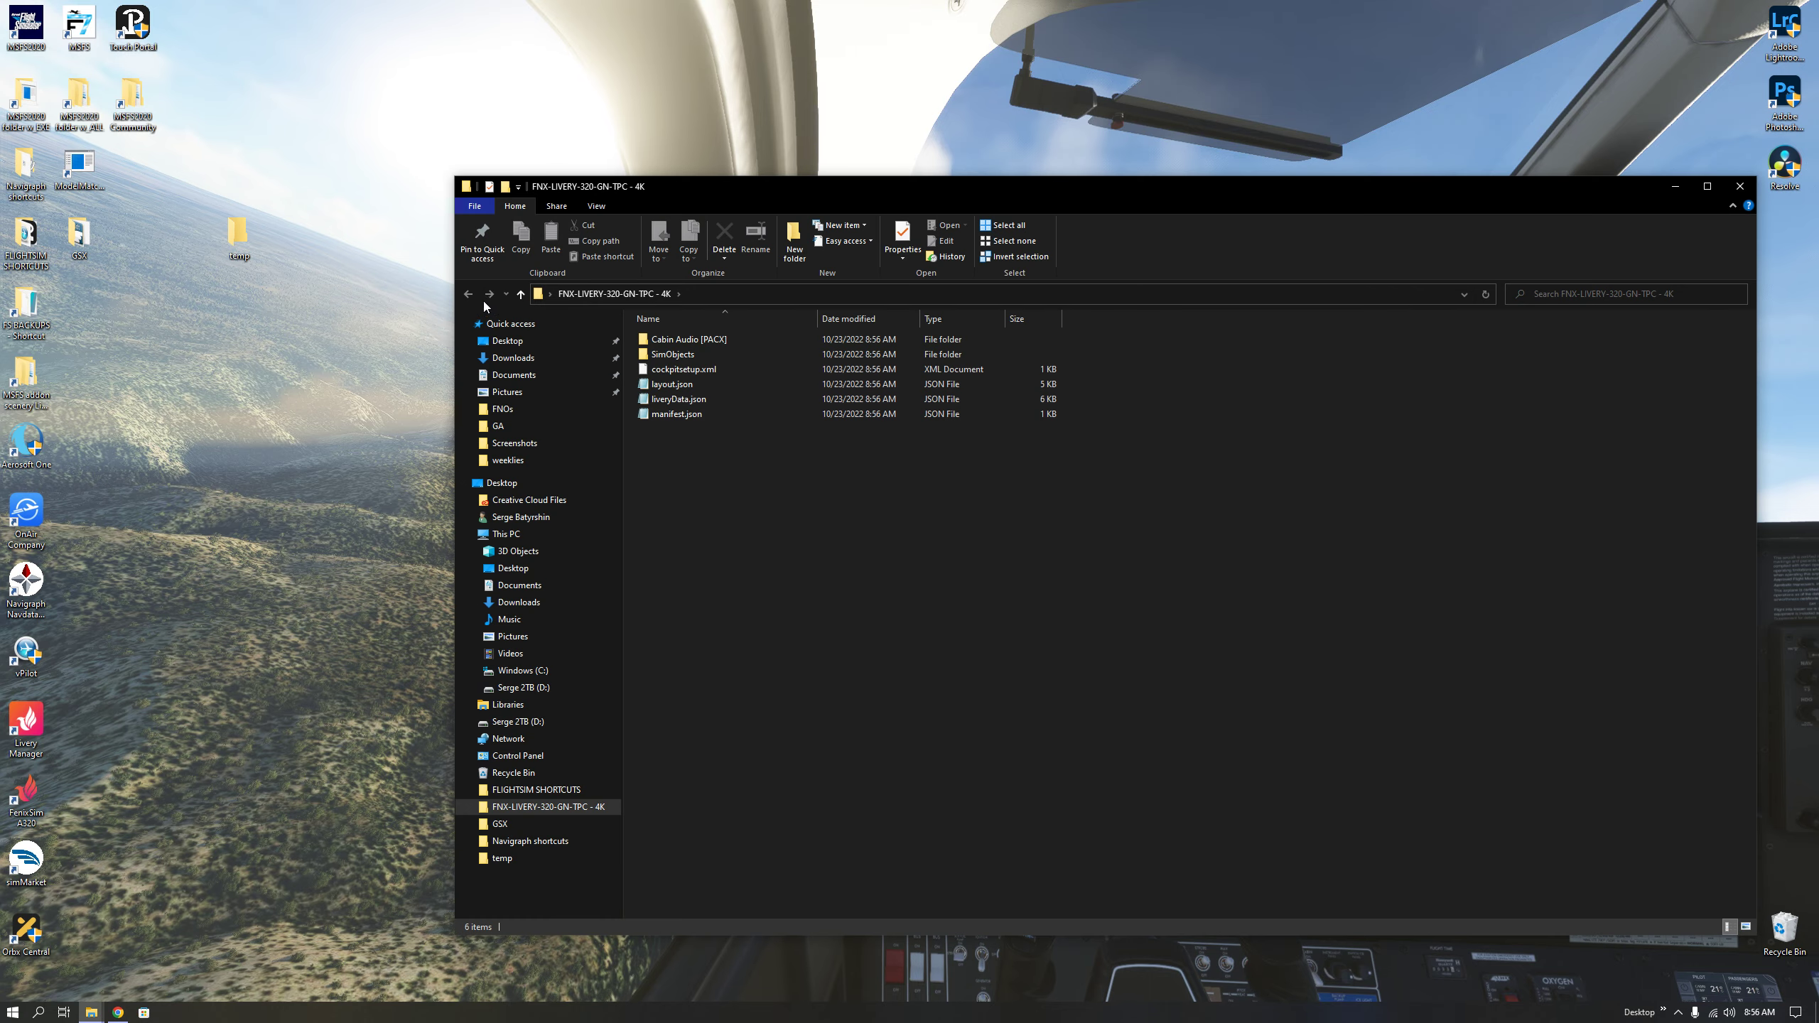
click(1738, 187)
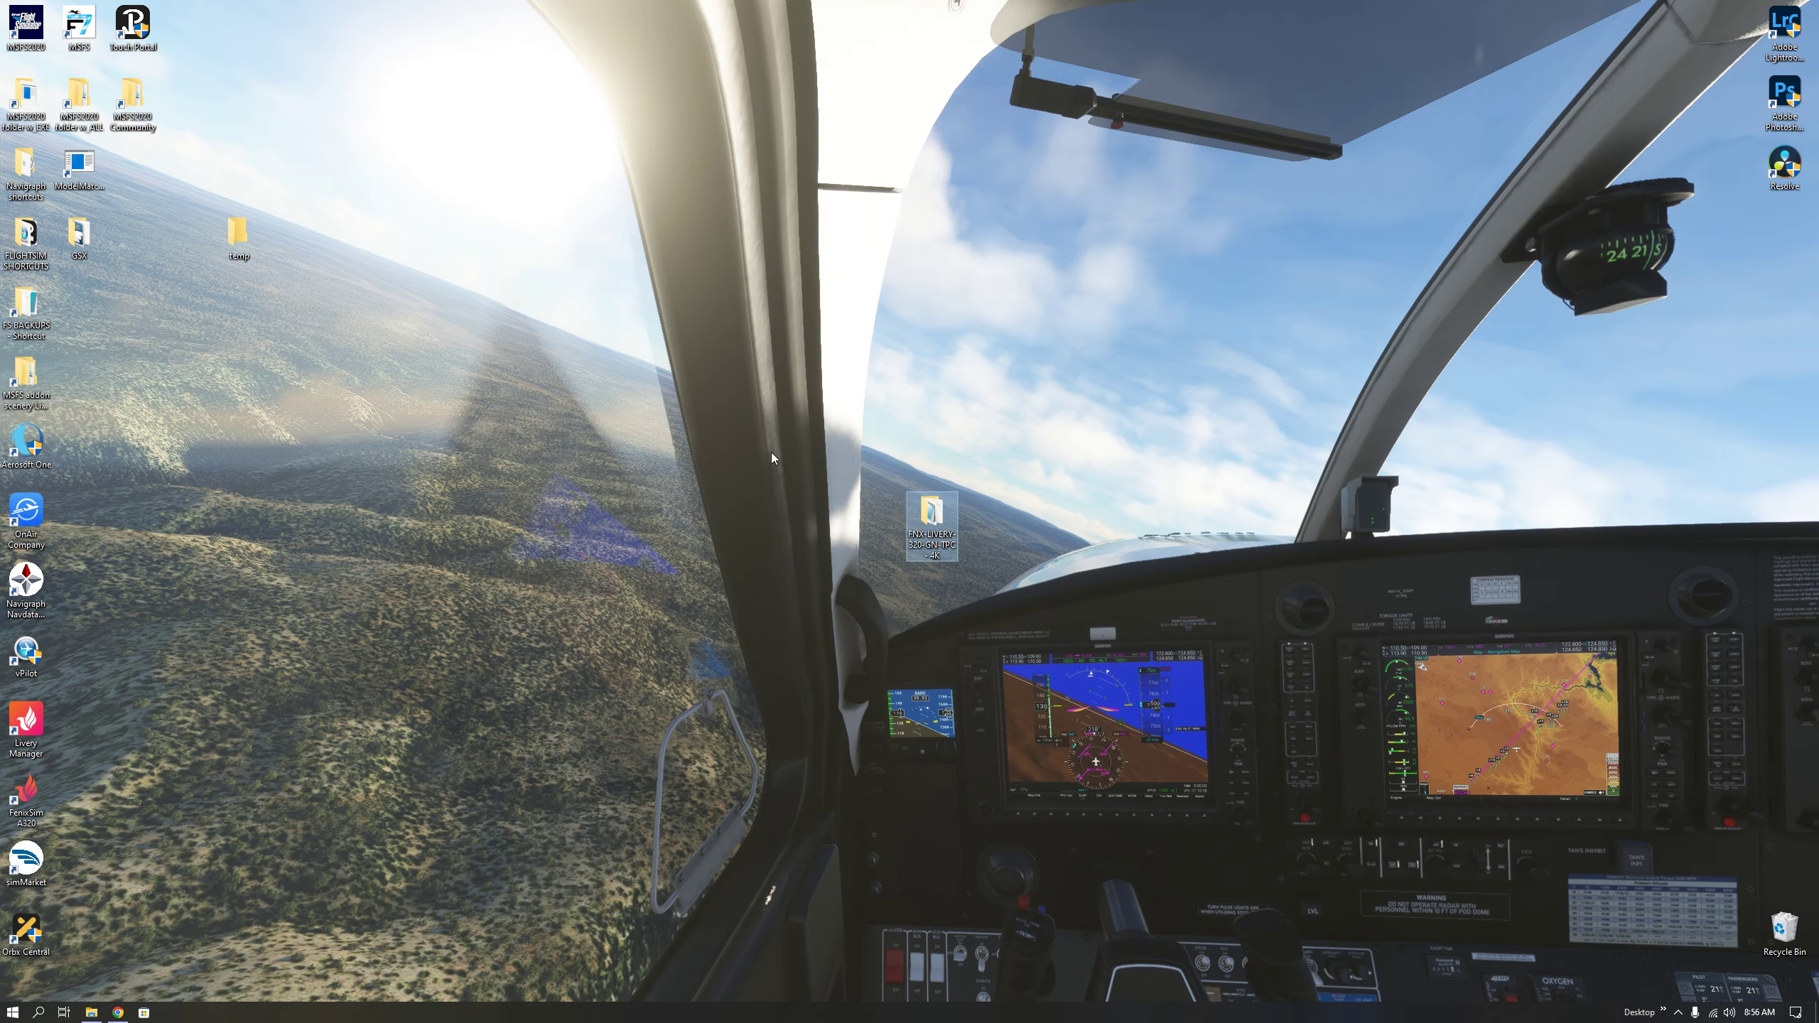
drag(939, 534, 464, 334)
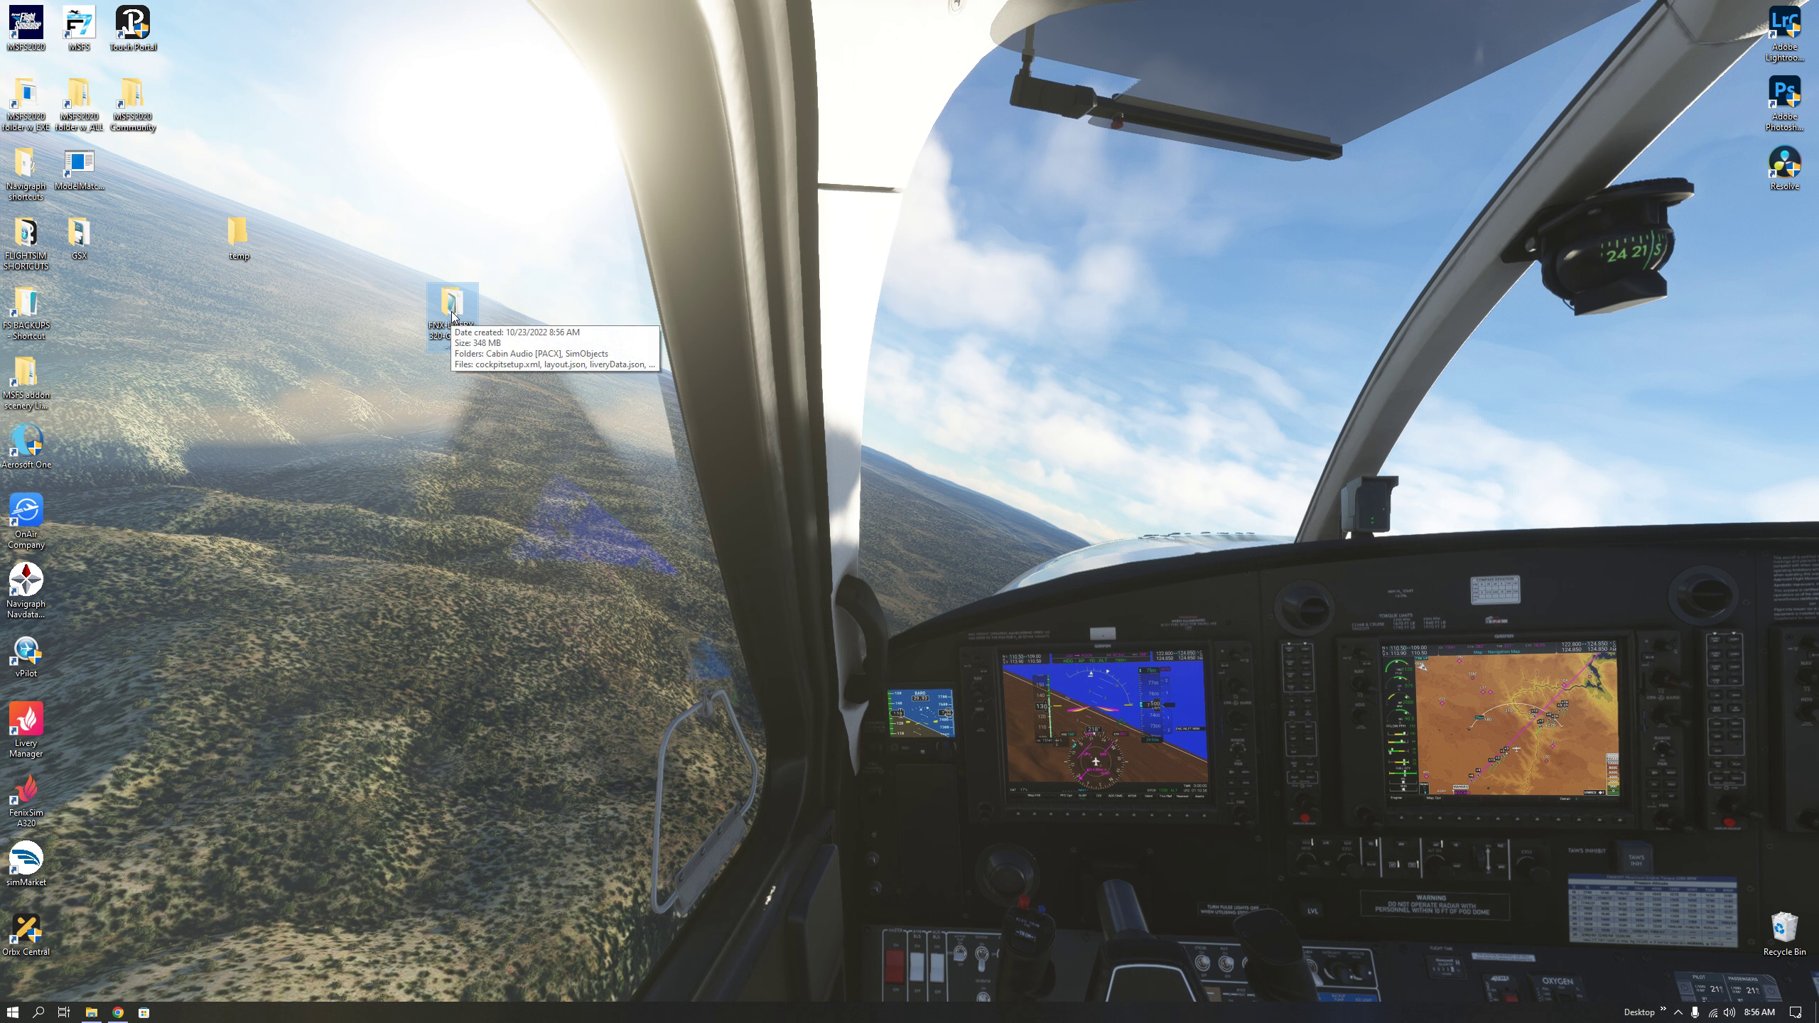
- Open the MSFS2020 Community folder from its desktop shortcut, review the installed add-on folders, and close it
double_click(132, 100)
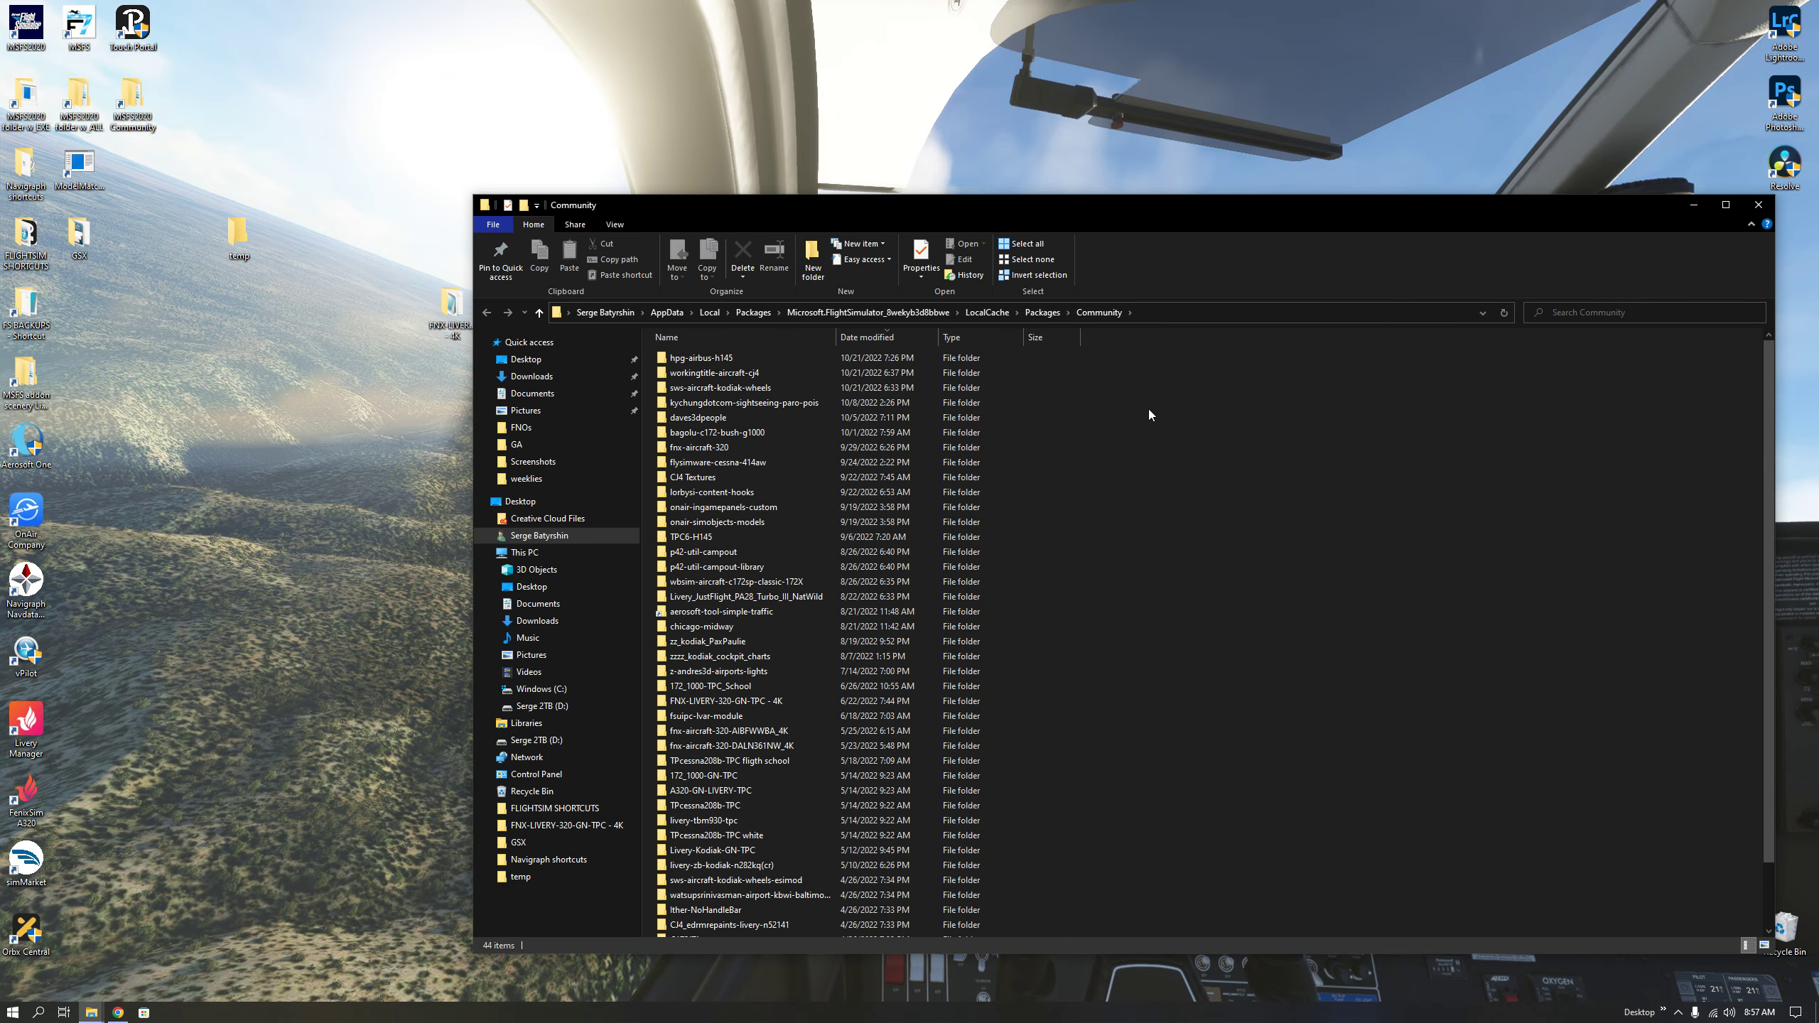
scroll(1148, 409, down, 2)
scroll(978, 613, up, 2)
click(1758, 204)
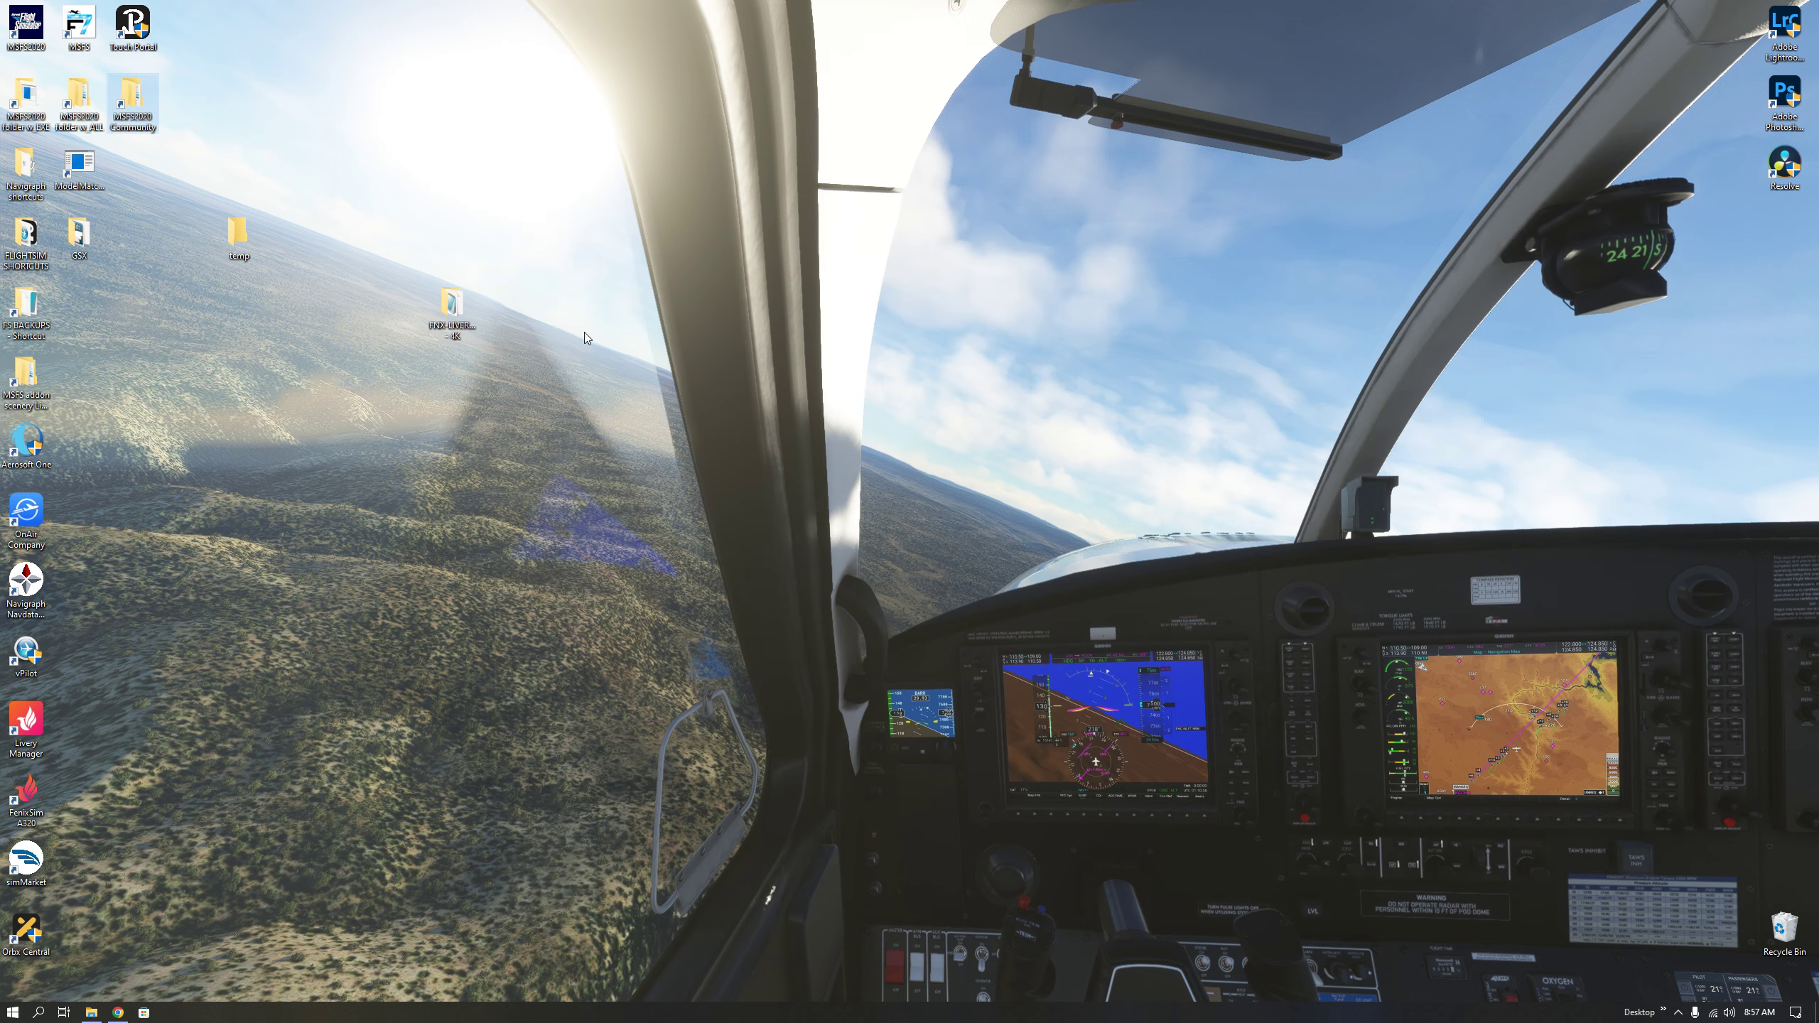
- Delete the extracted livery folder from the desktop and close the Flightsim.to livery page in Chrome
click(450, 307)
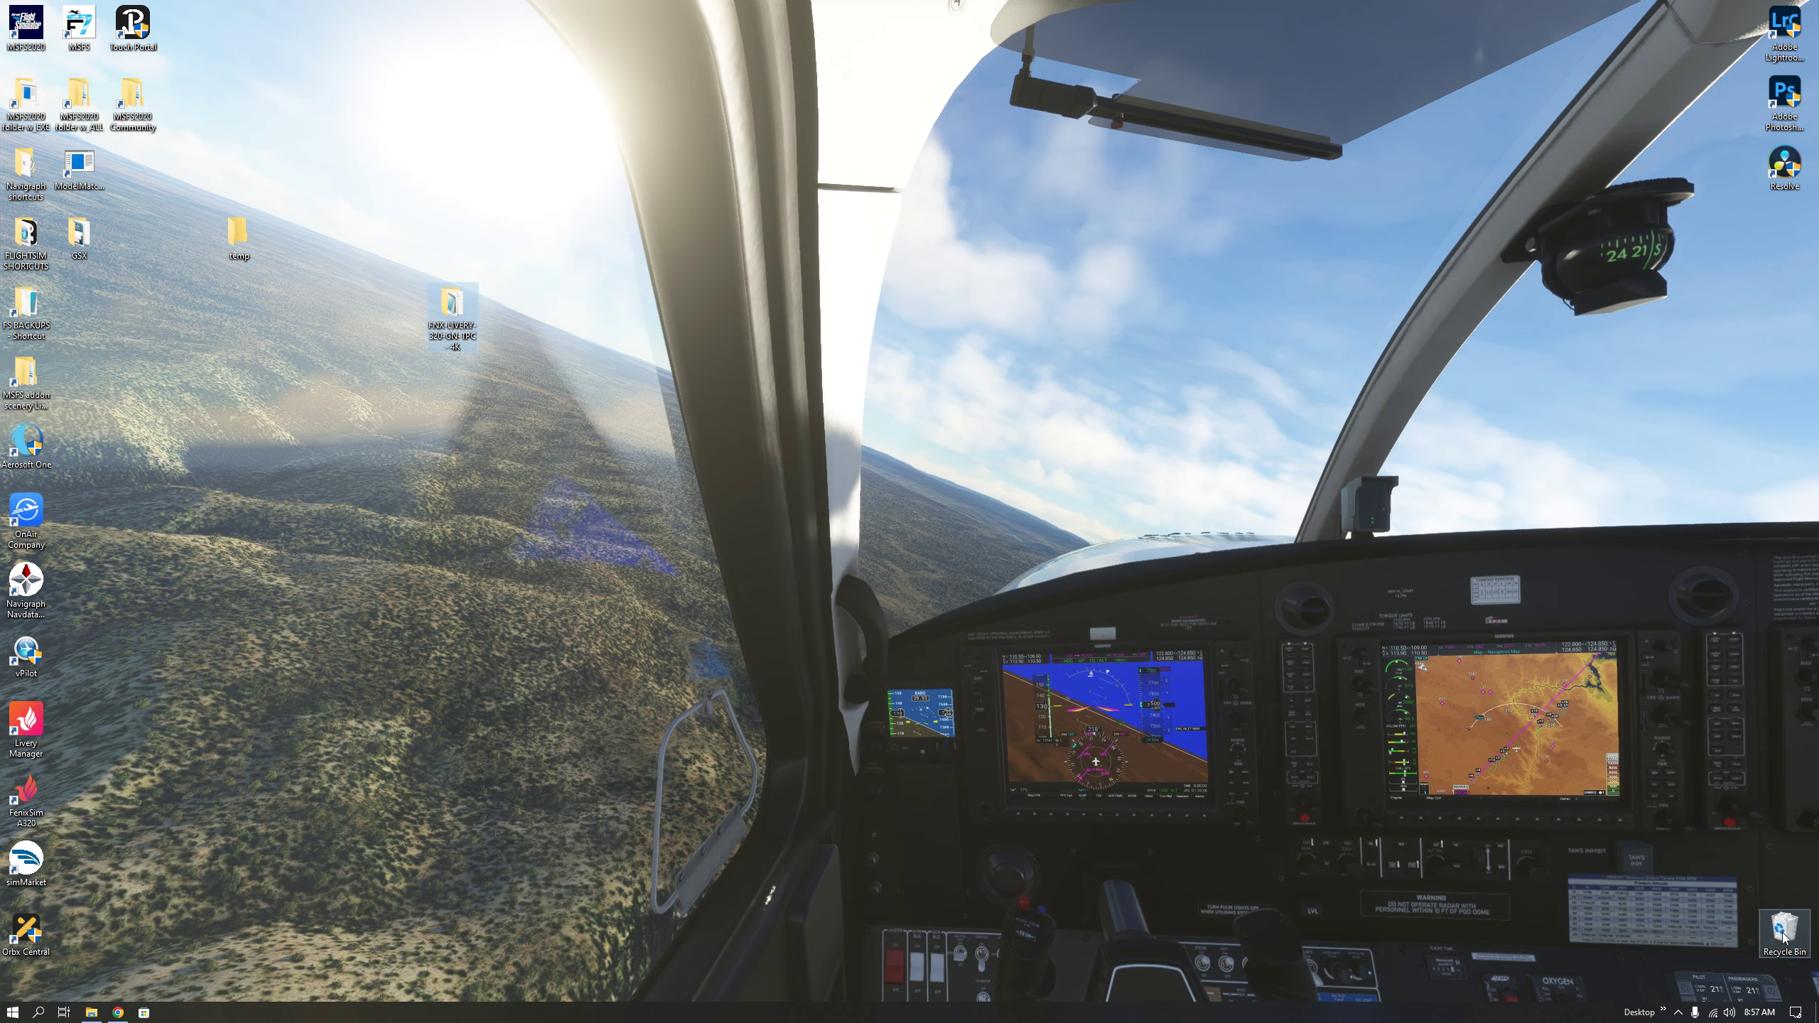
key(Delete)
click(118, 1012)
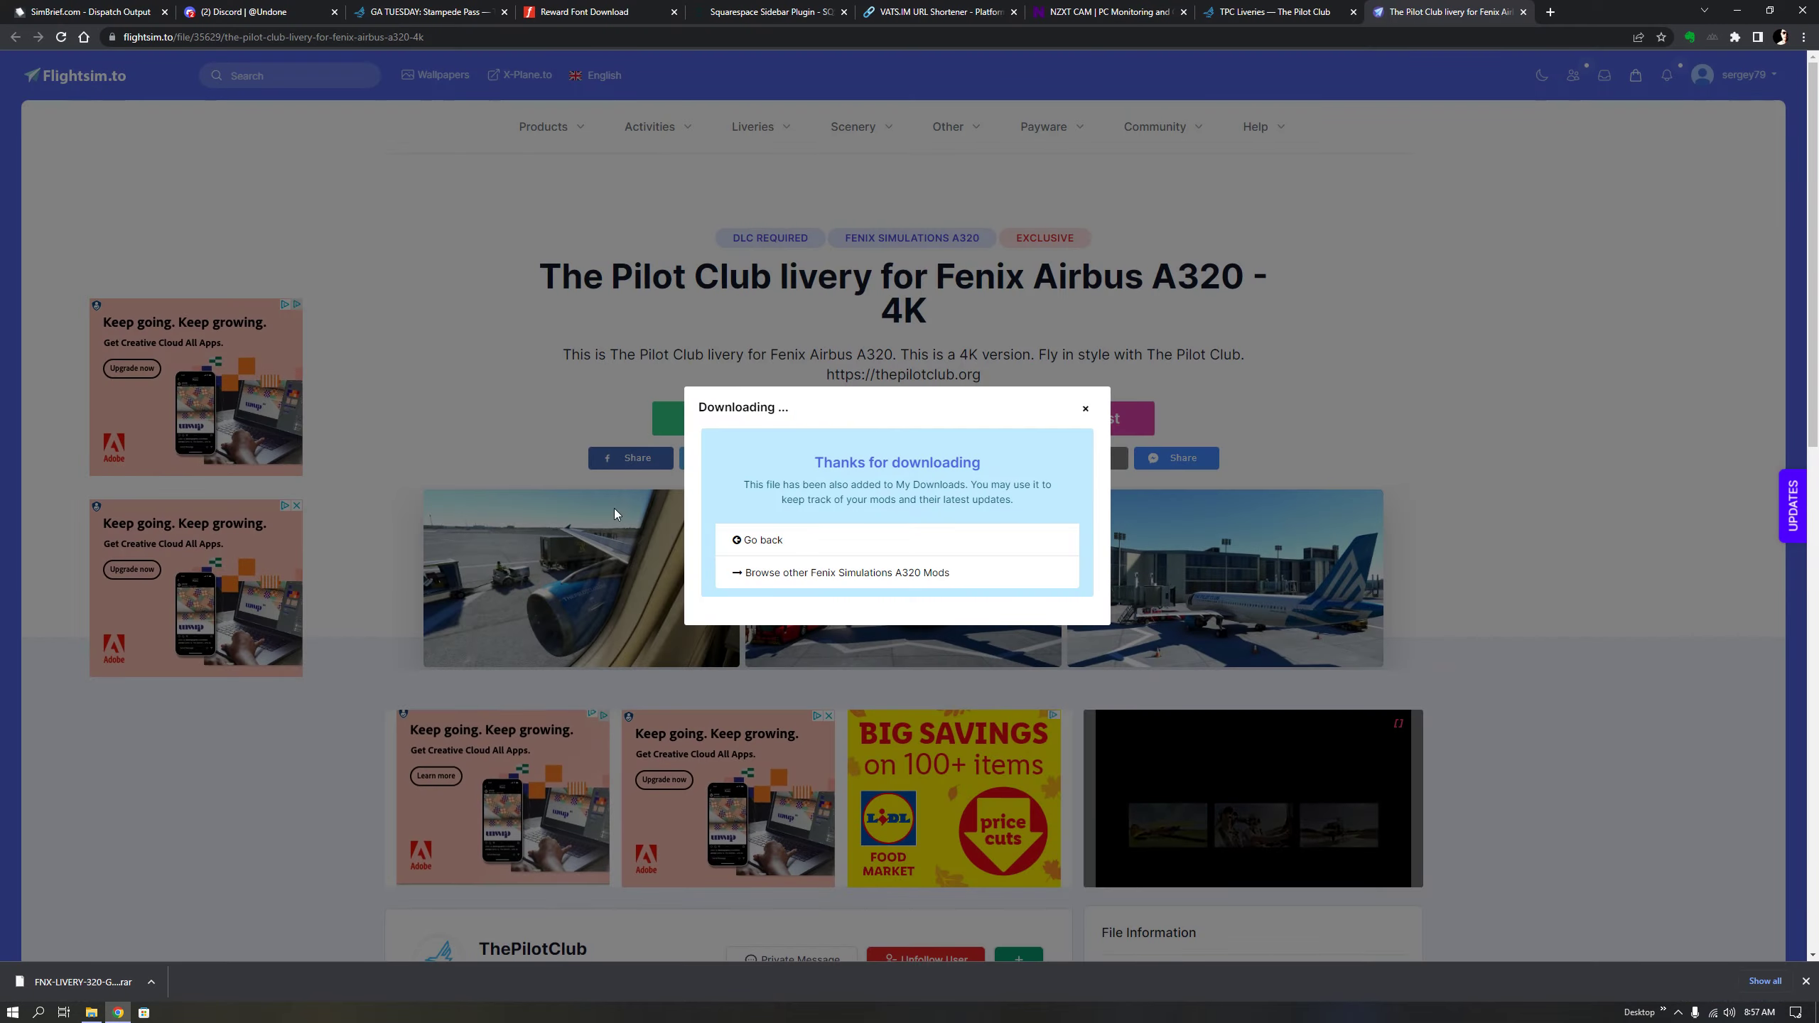
click(1524, 13)
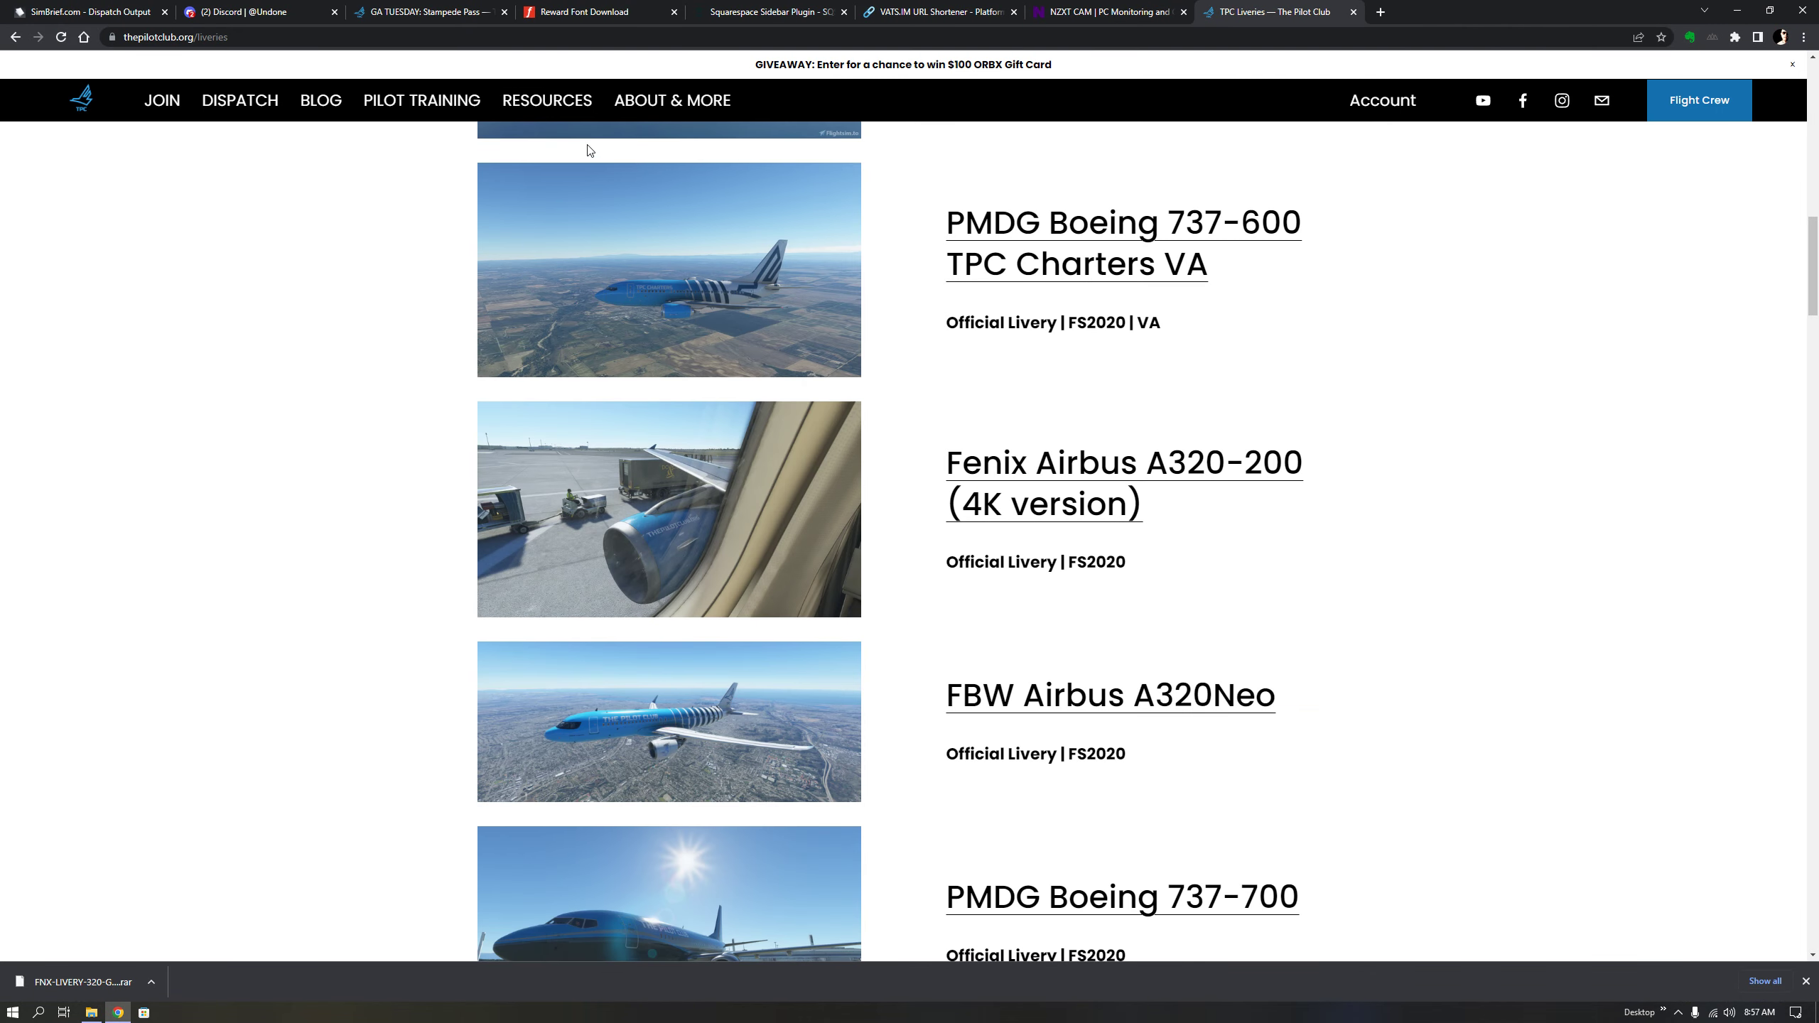
mouse_move(537, 111)
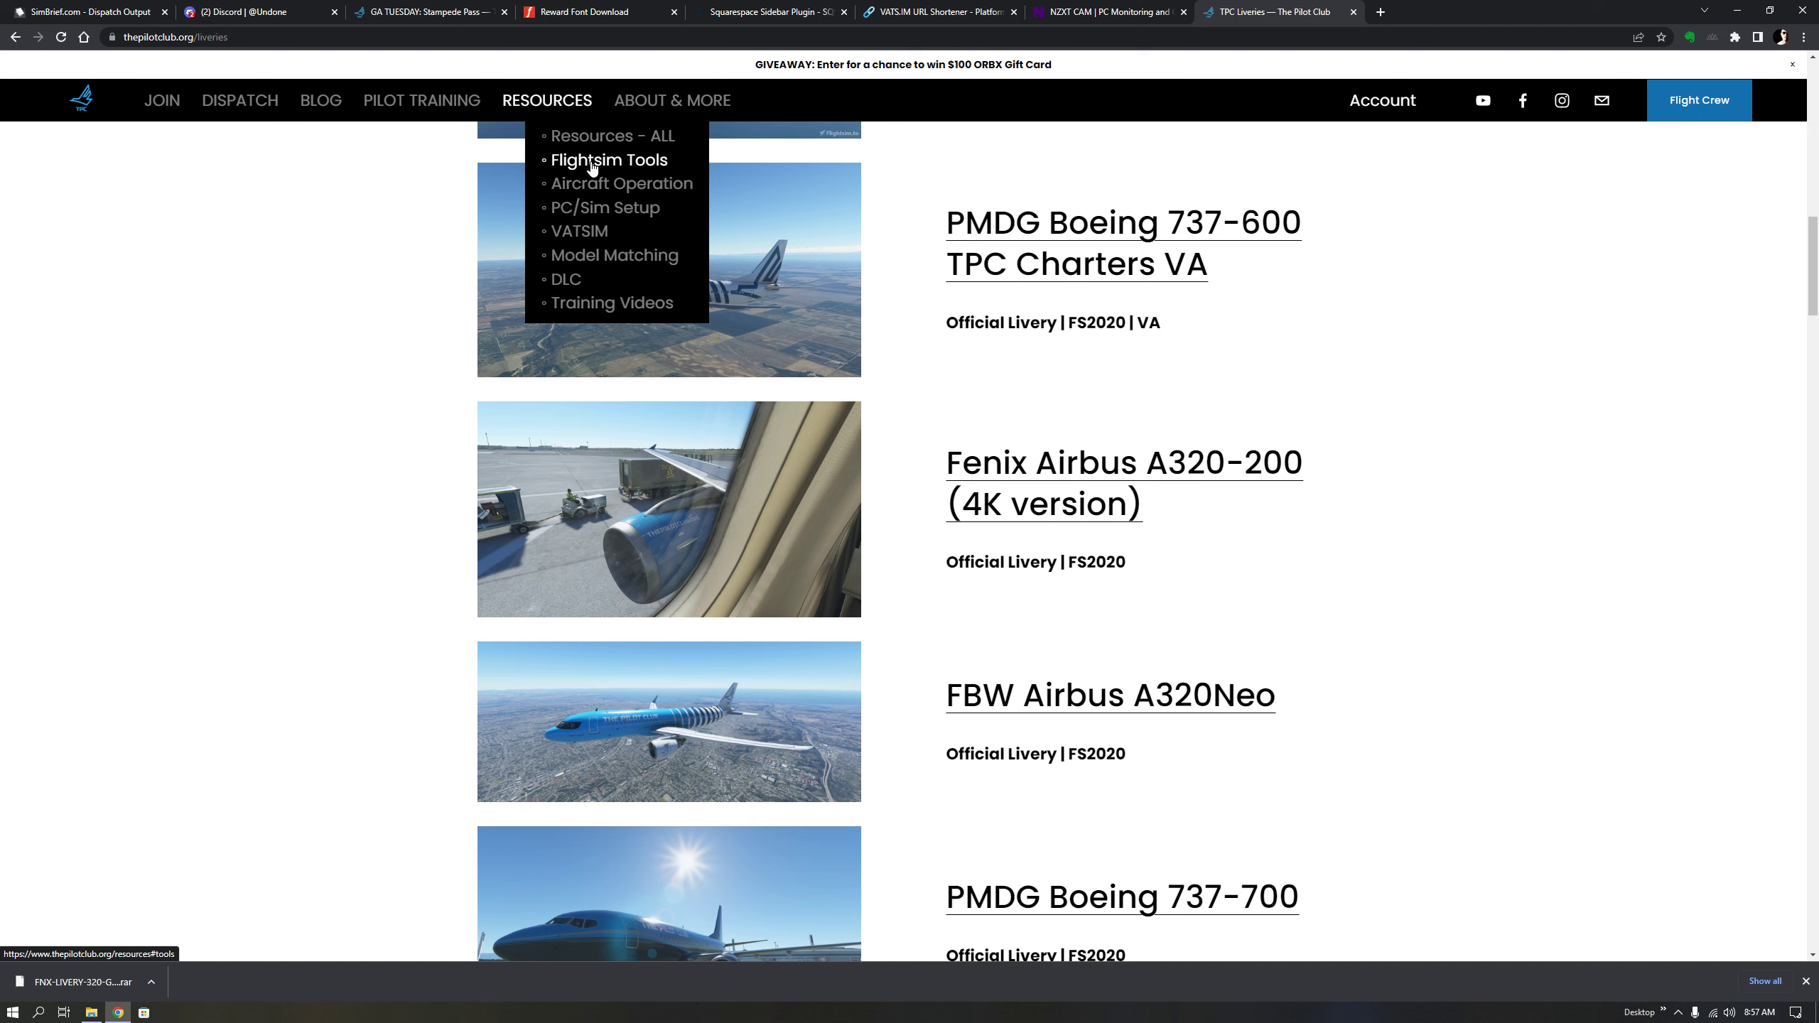
click(590, 211)
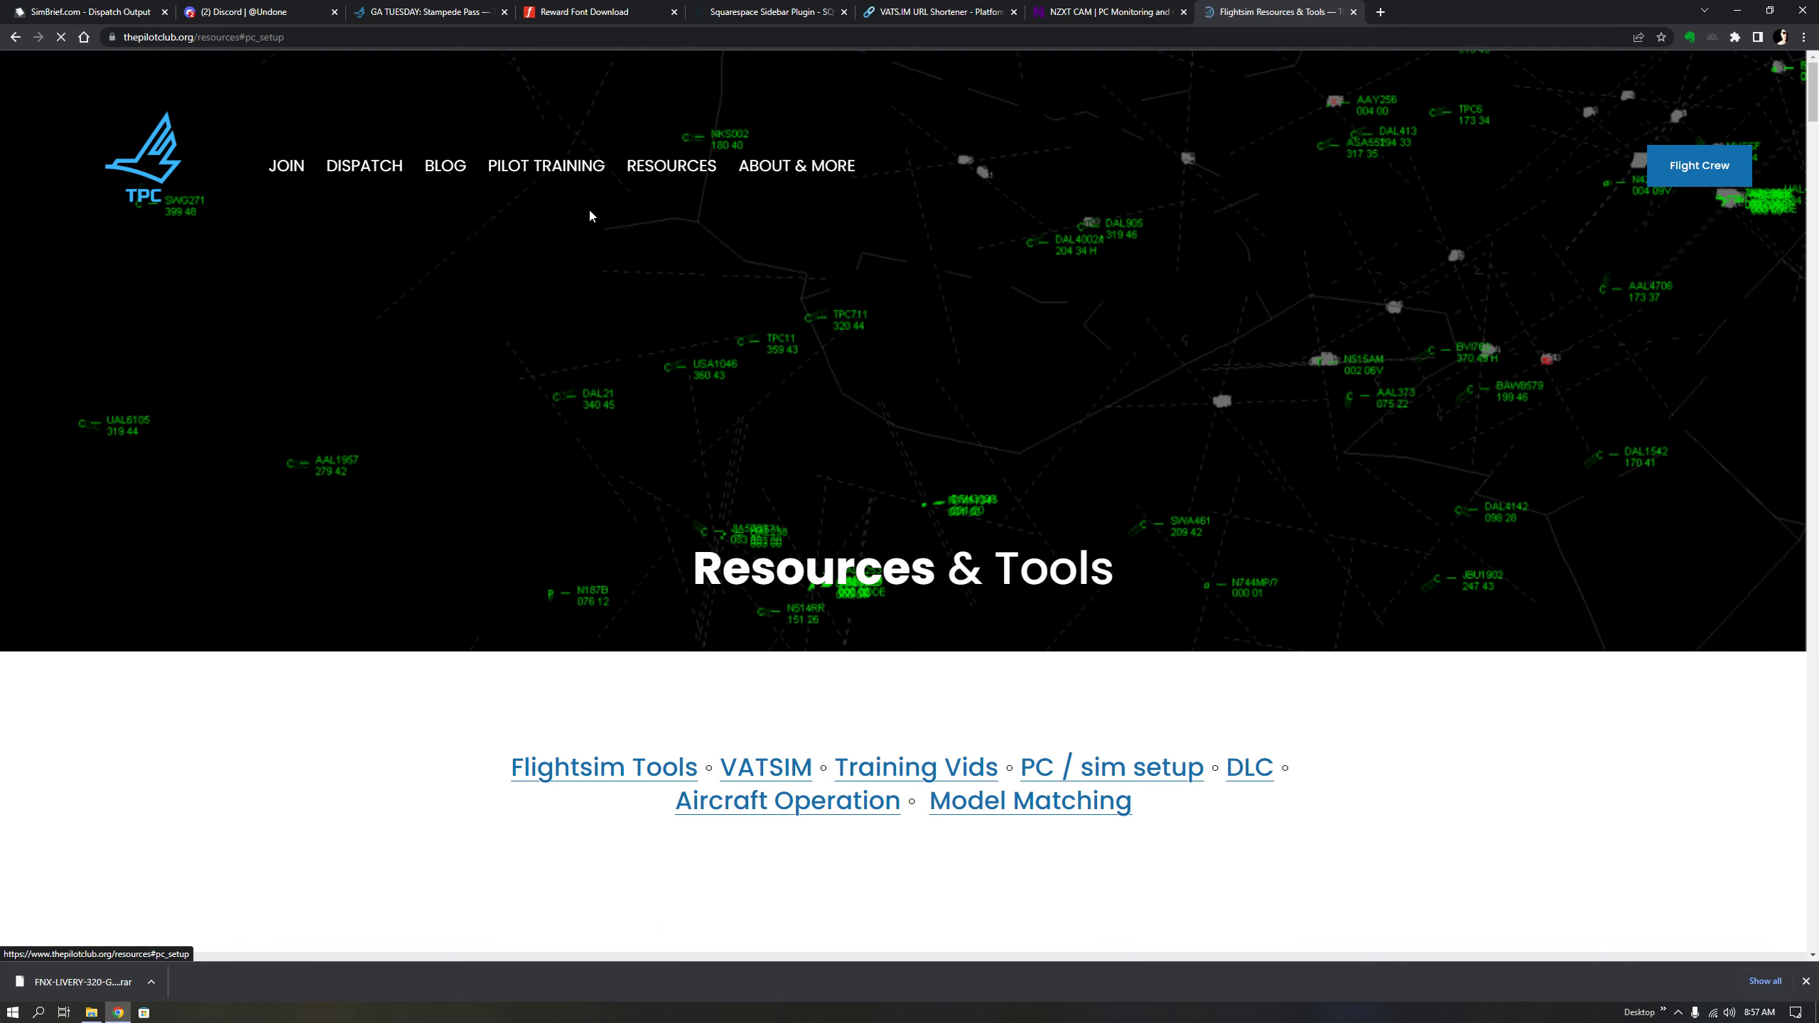
scroll(999, 528, down, 5)
scroll(996, 522, up, 2)
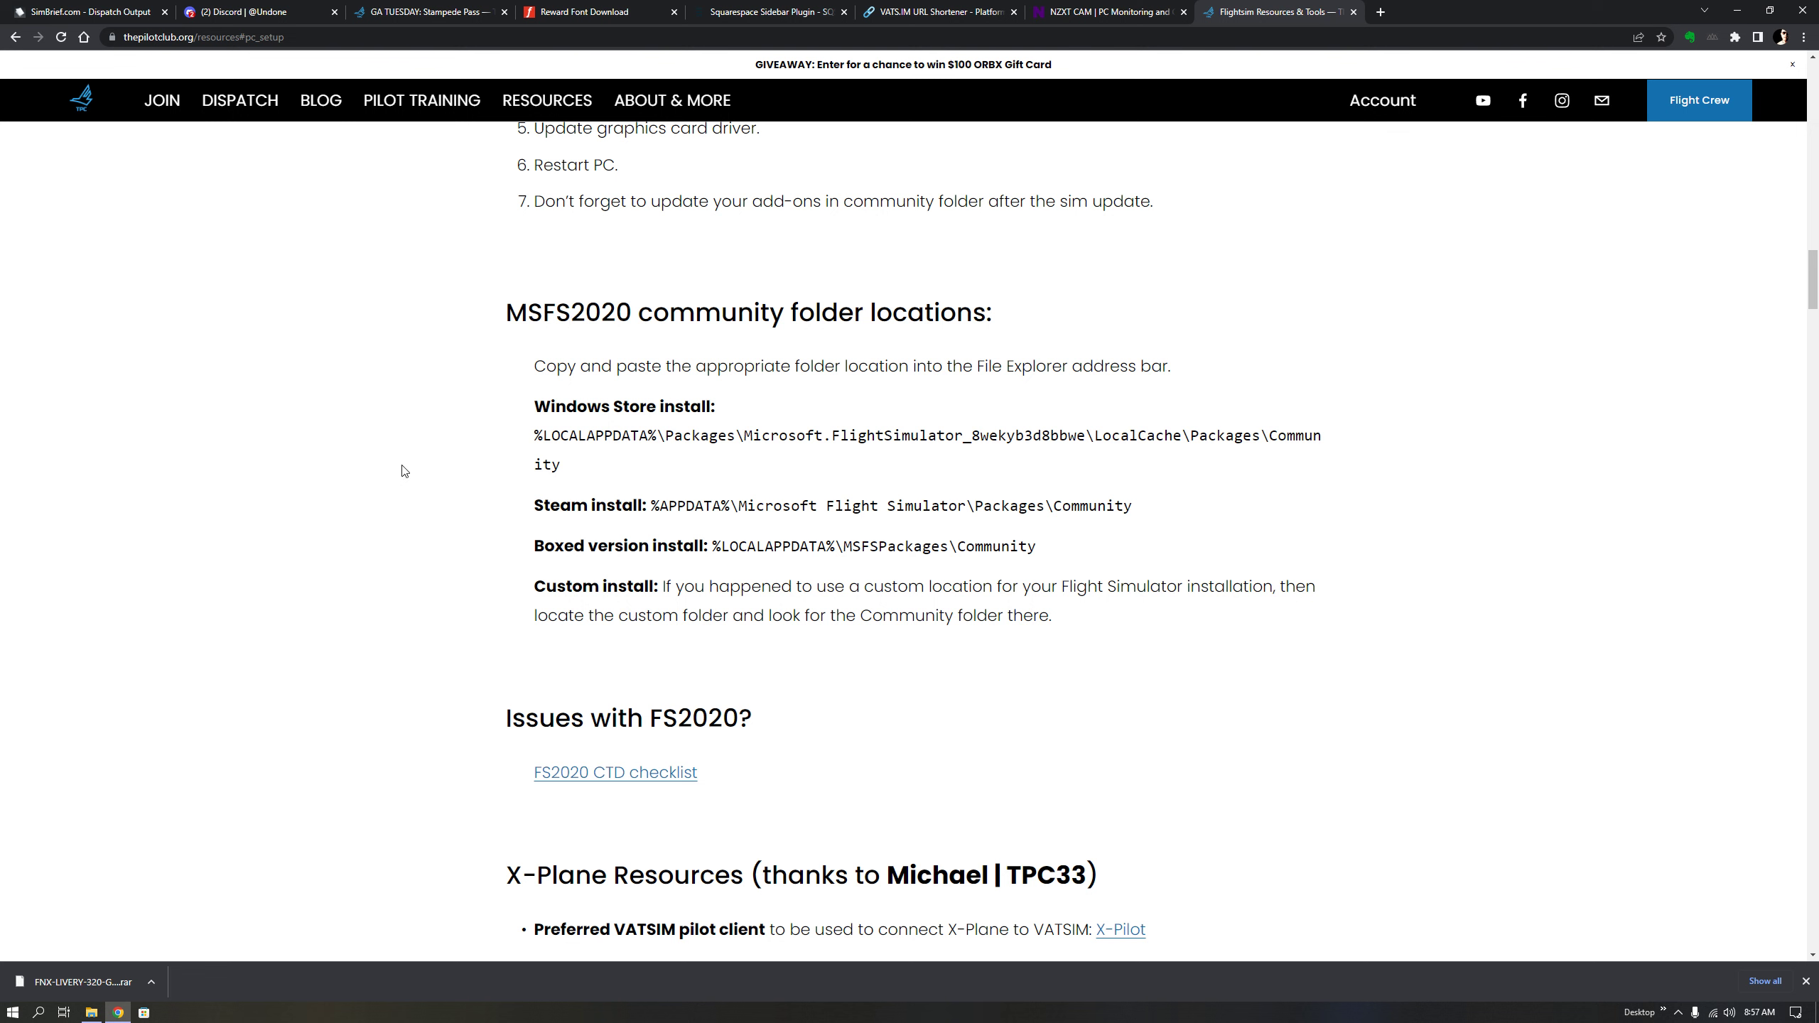
- Highlight the Windows Store install path and the Steam install path of the Community folder in turn, and clear the selection
drag(535, 436, 584, 471)
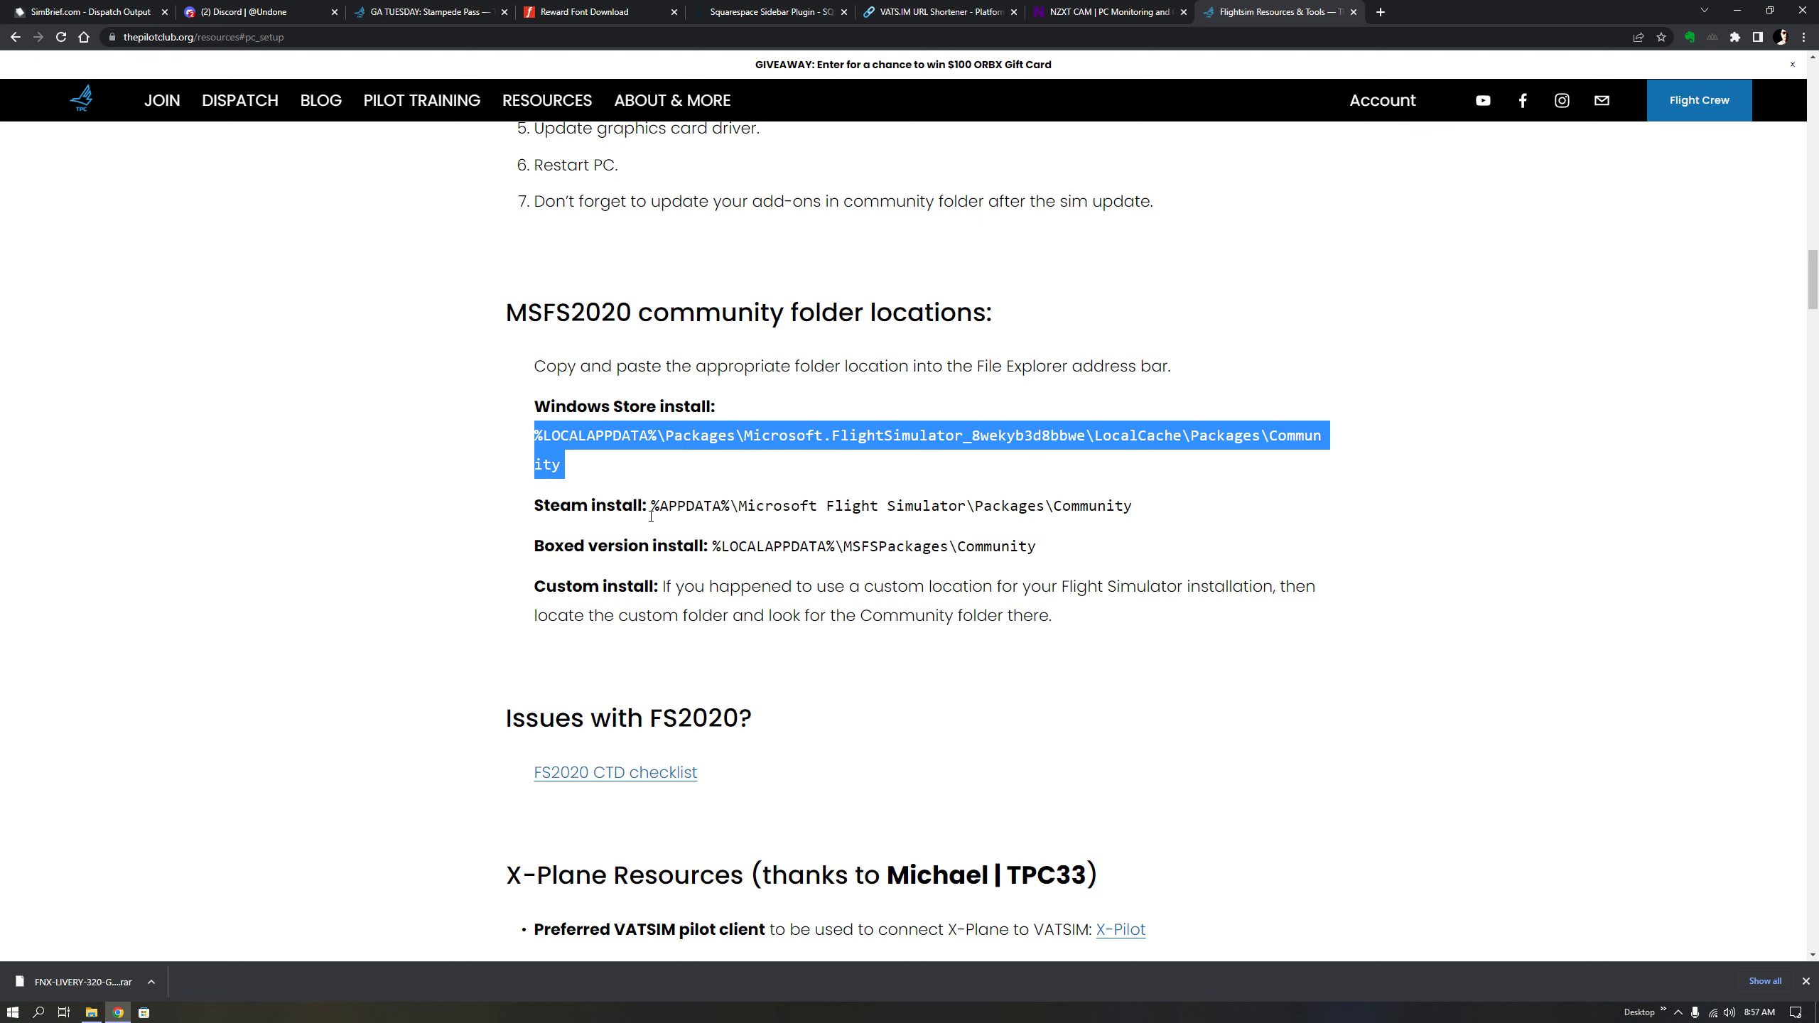
drag(651, 506, 1023, 506)
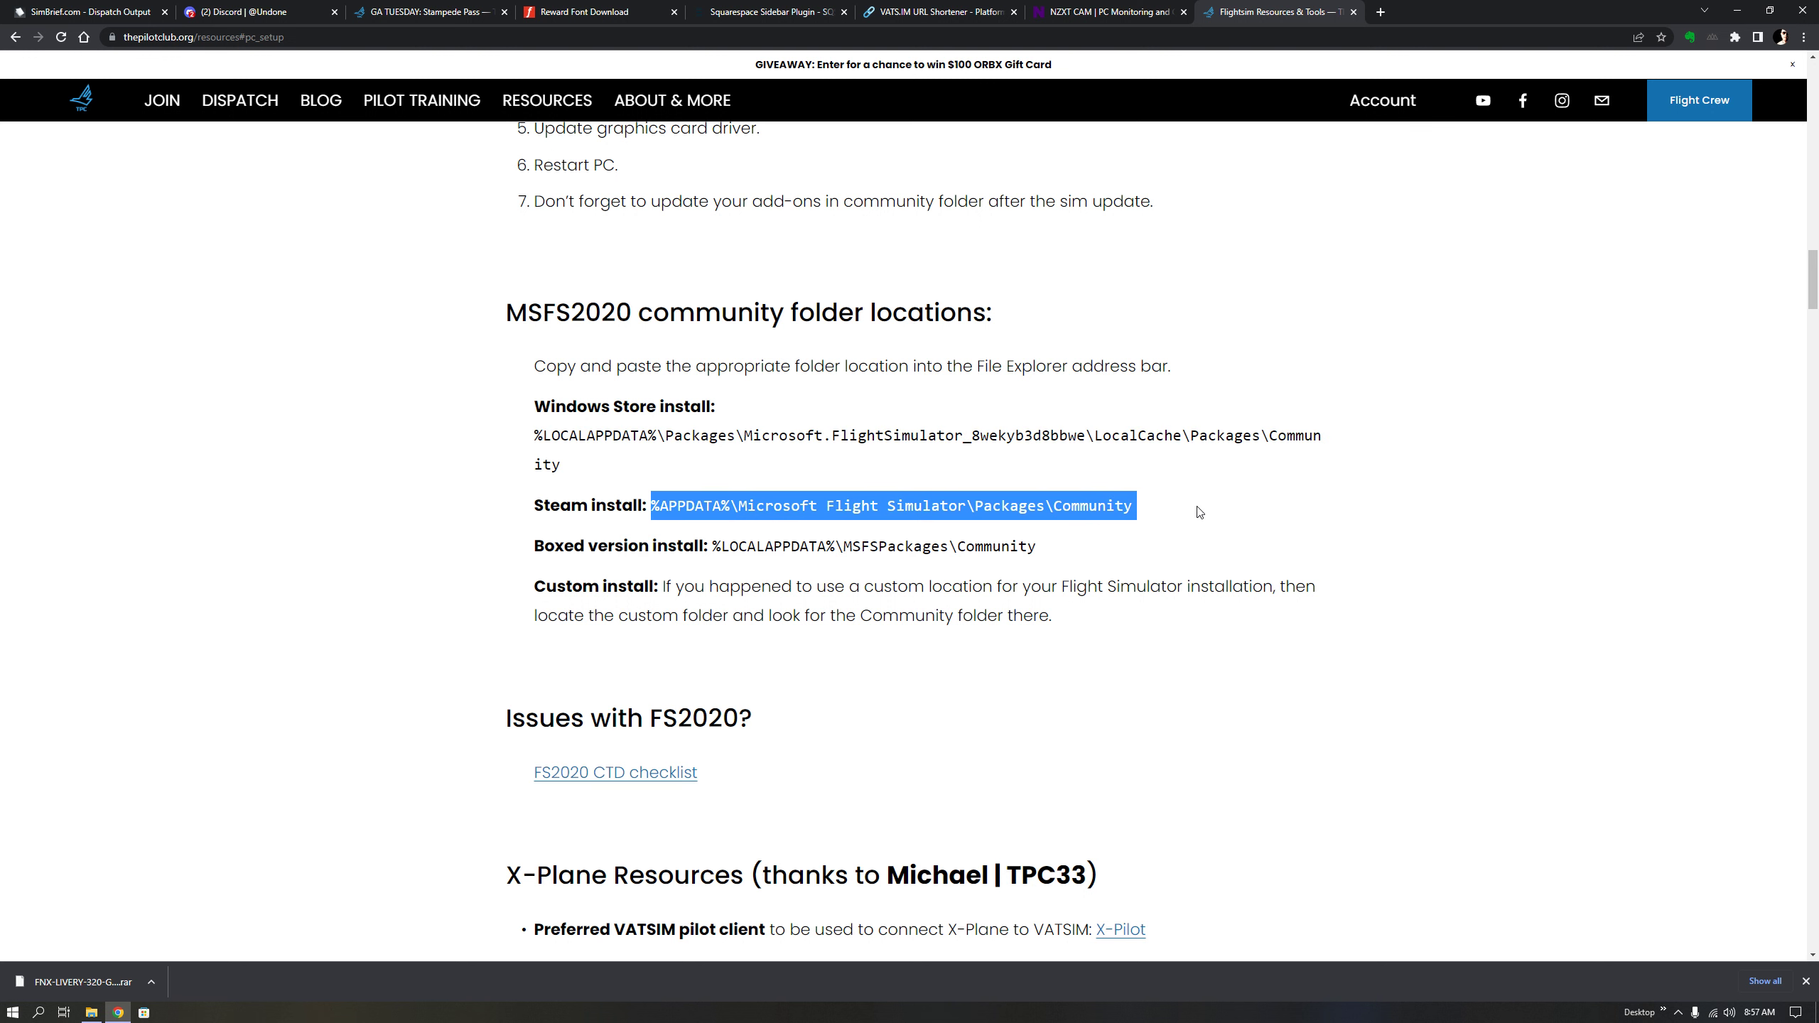
click(1220, 396)
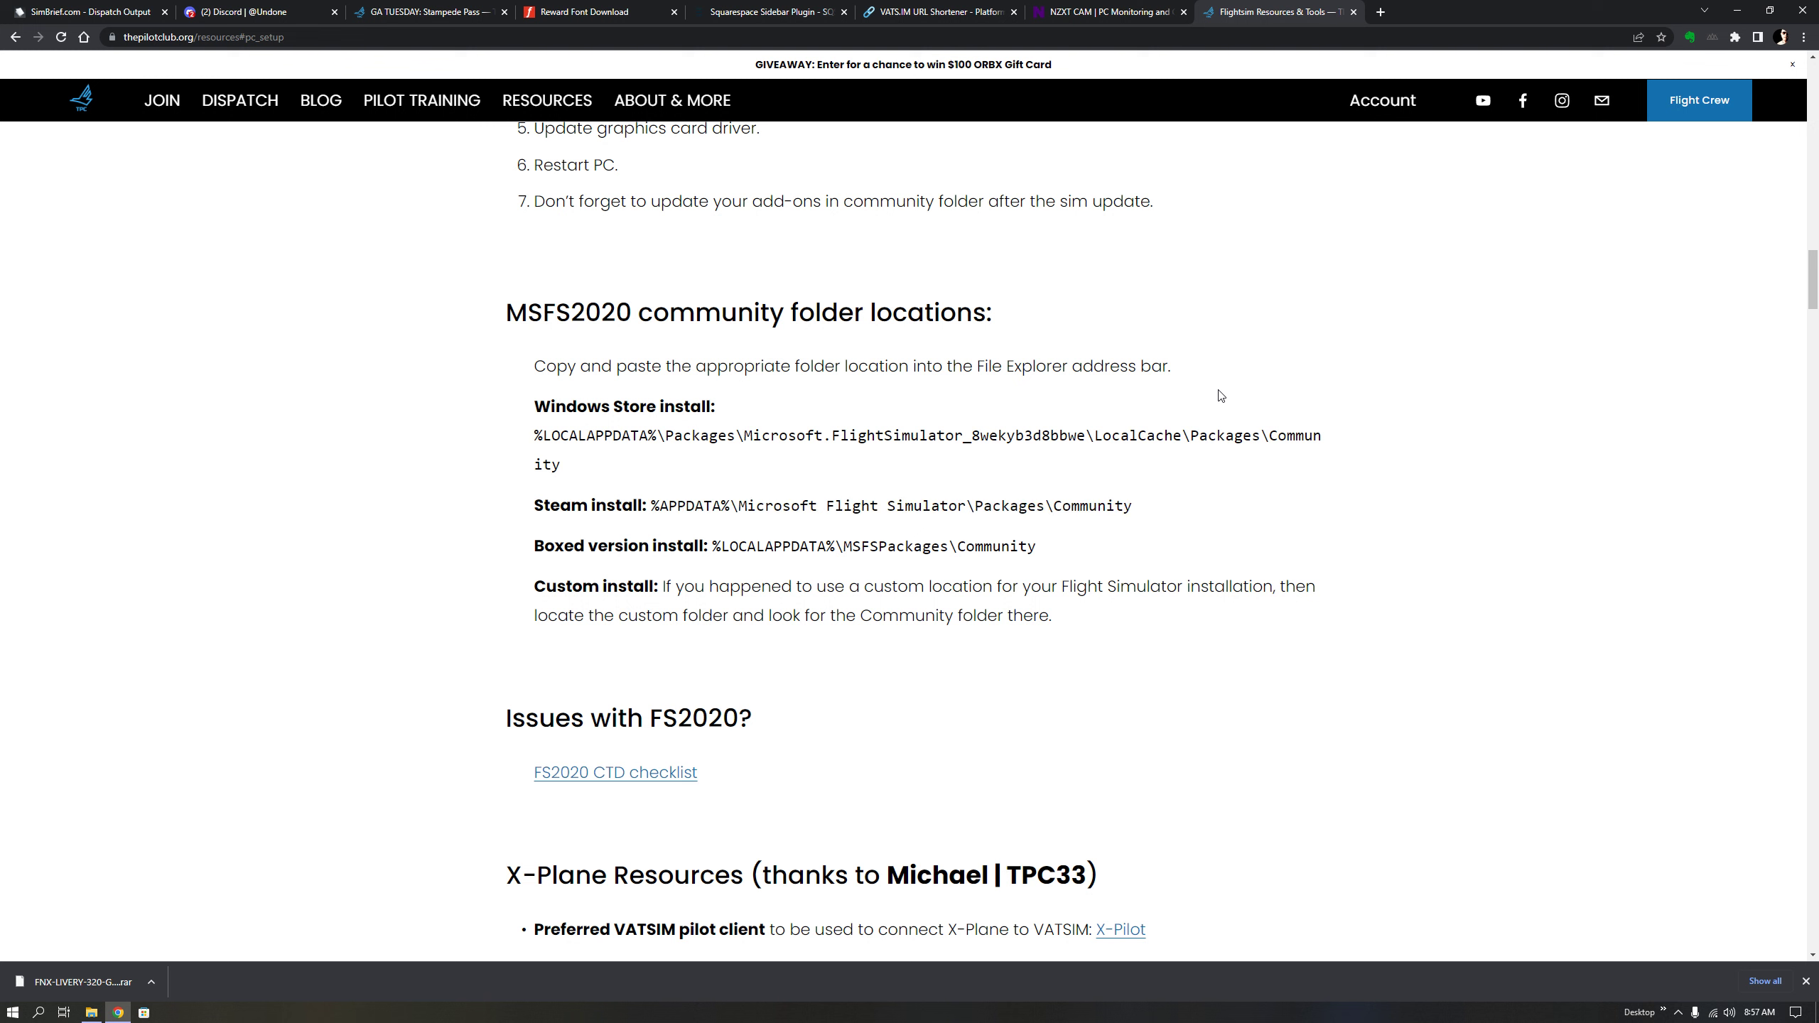